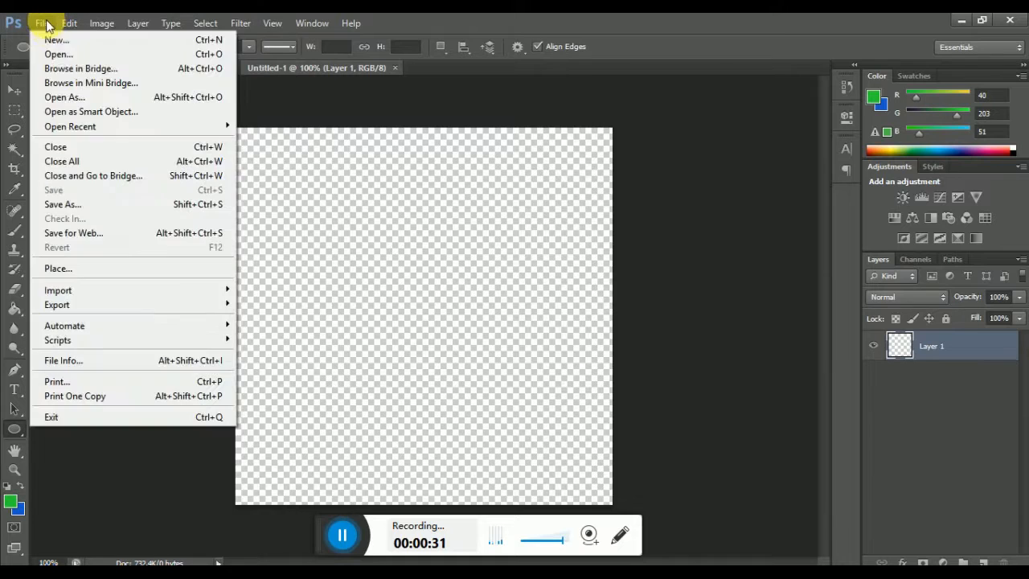
- Create a new 500 × 500 pixel document at 72 pixels/inch in RGB Color with a transparent background
left_click(41, 26)
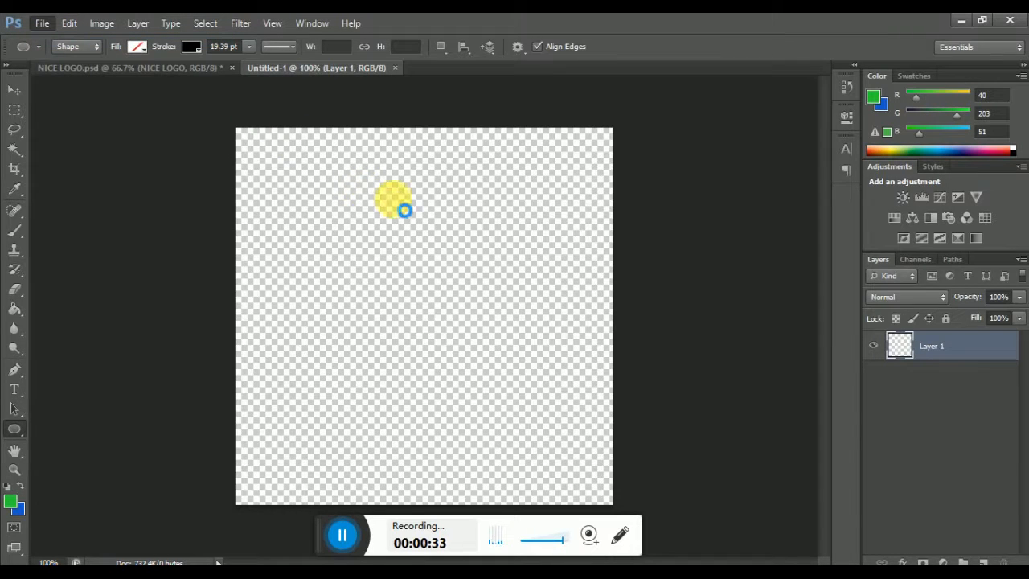
key("ctrl+n")
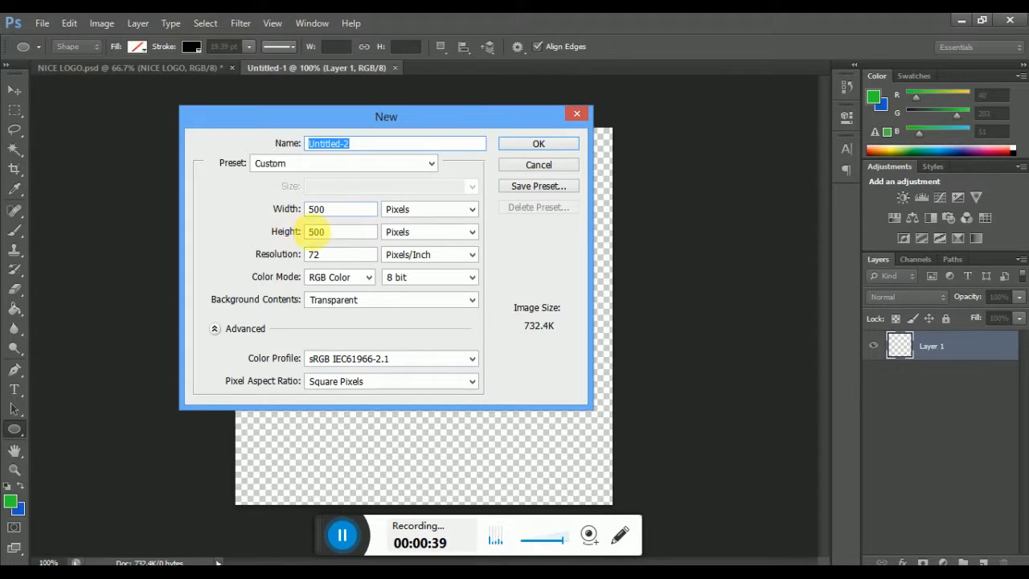
left_click(544, 145)
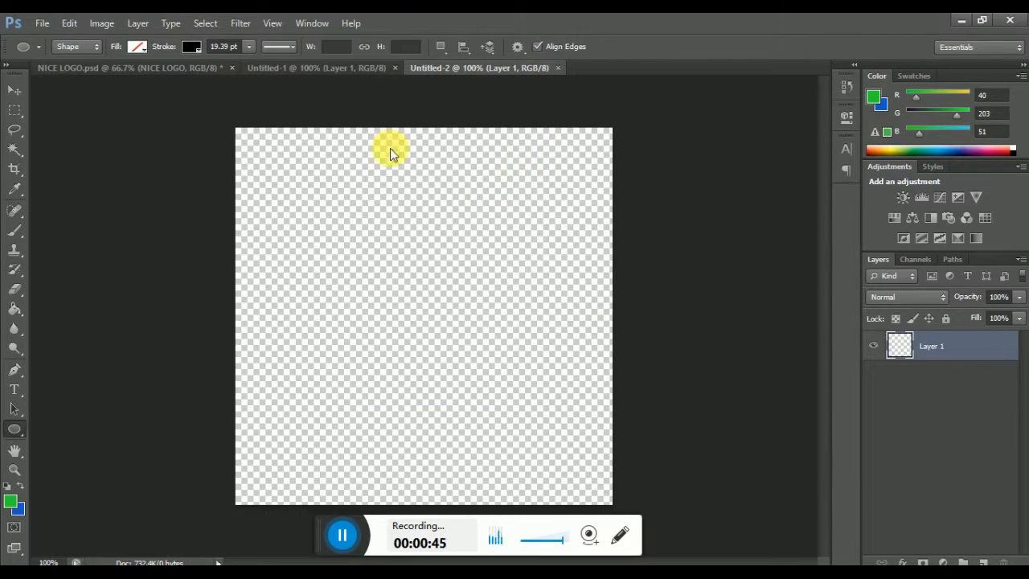
left_click(390, 151)
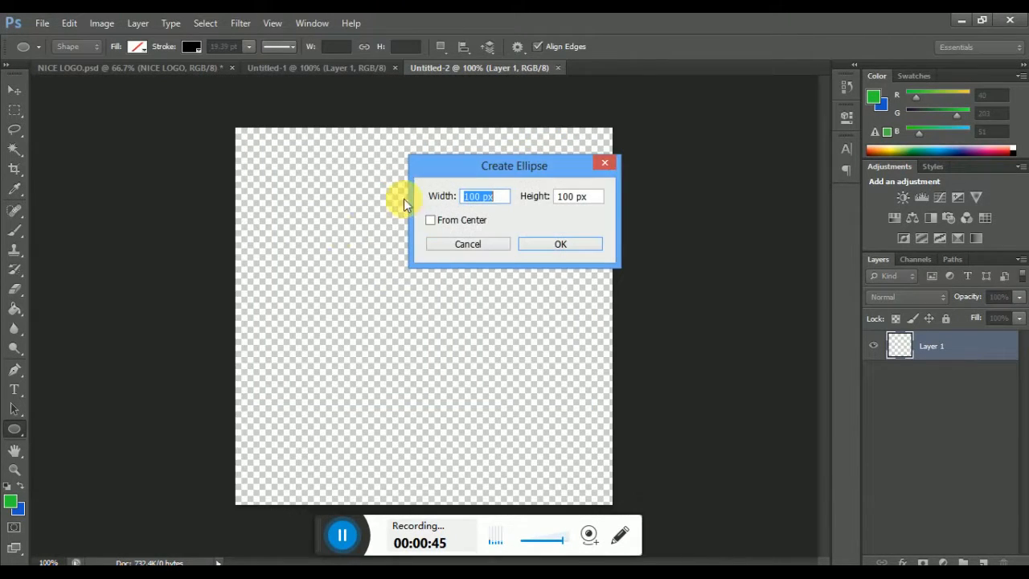
left_click(465, 244)
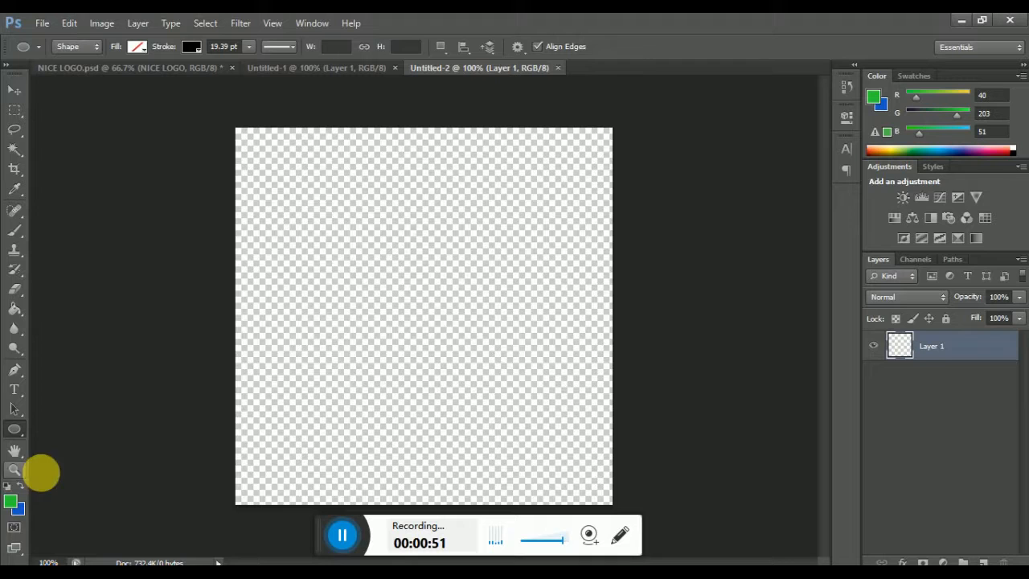
- Fill Layer 1 with the green foreground colour #28cb33 using the Paint Bucket tool
left_click(12, 504)
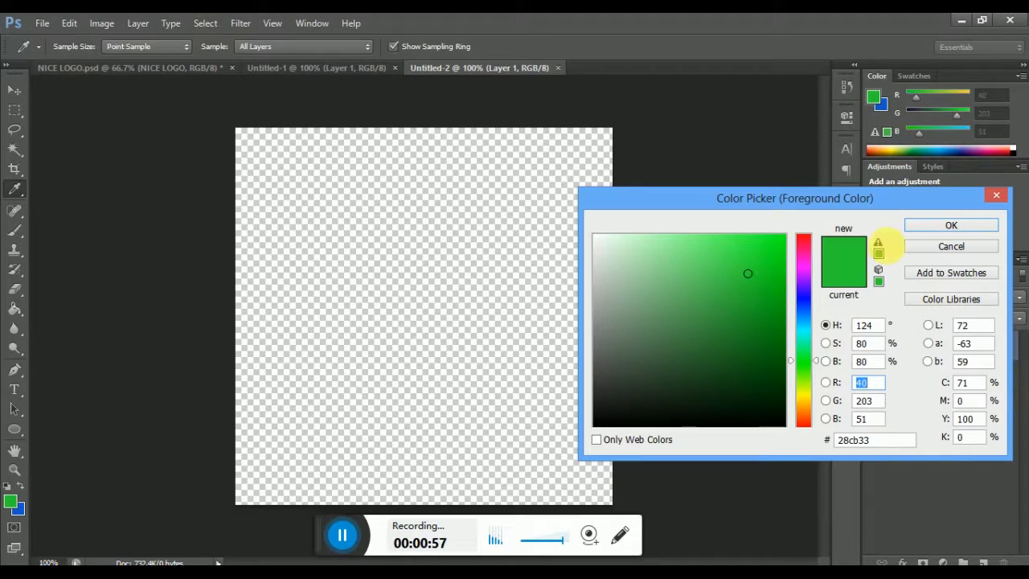
left_click(949, 227)
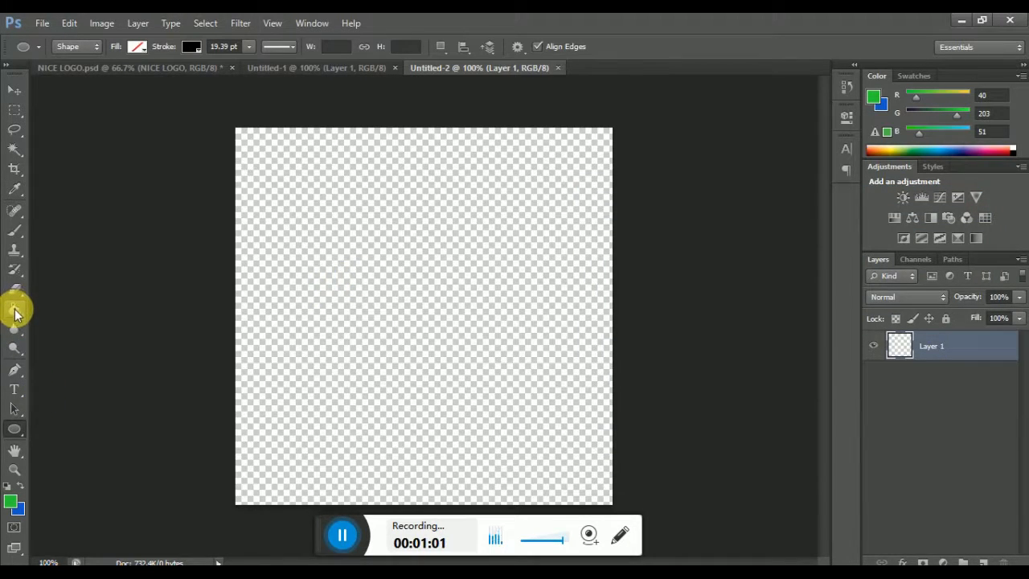
left_click(15, 312)
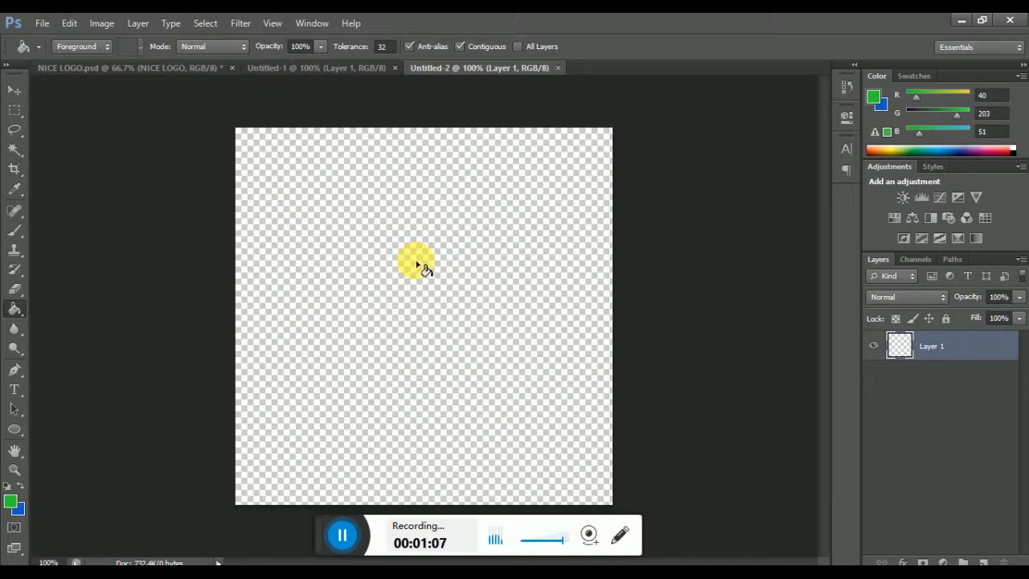
left_click(386, 268)
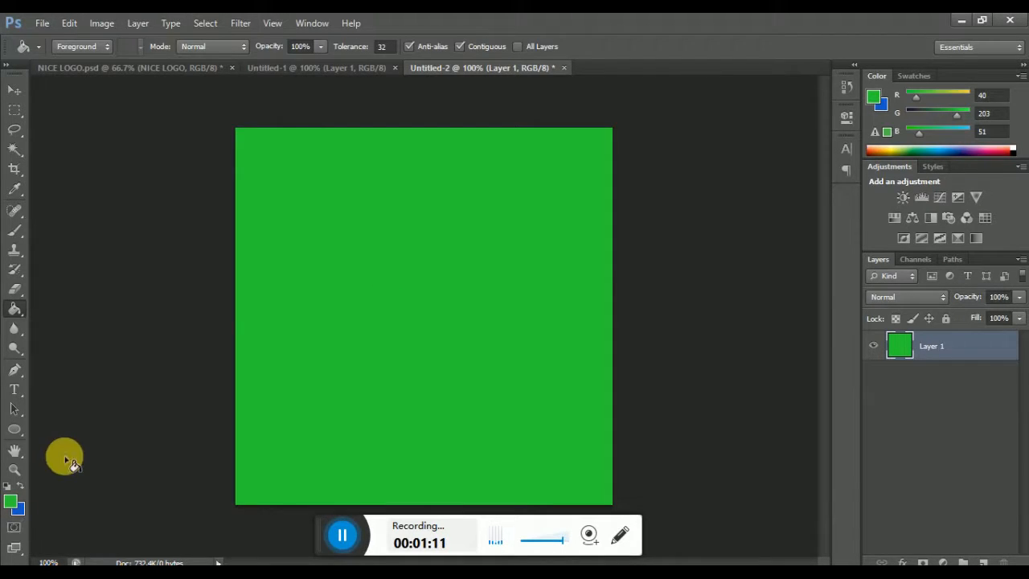
- Add the letter N in white (#ffffff) as ObelixPro text at 157.19 pt on the upper part of the canvas
left_click(21, 401)
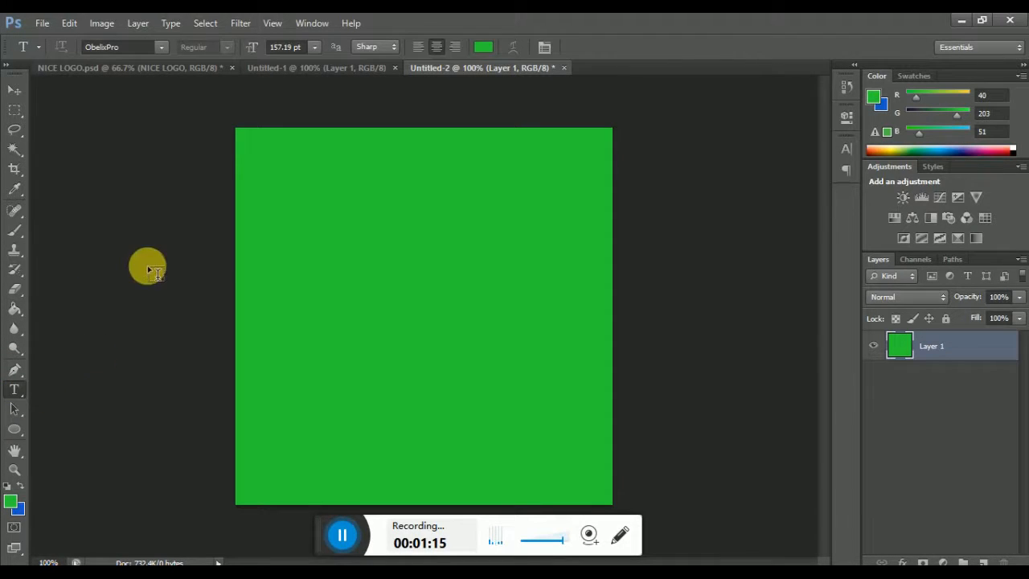
left_click(121, 48)
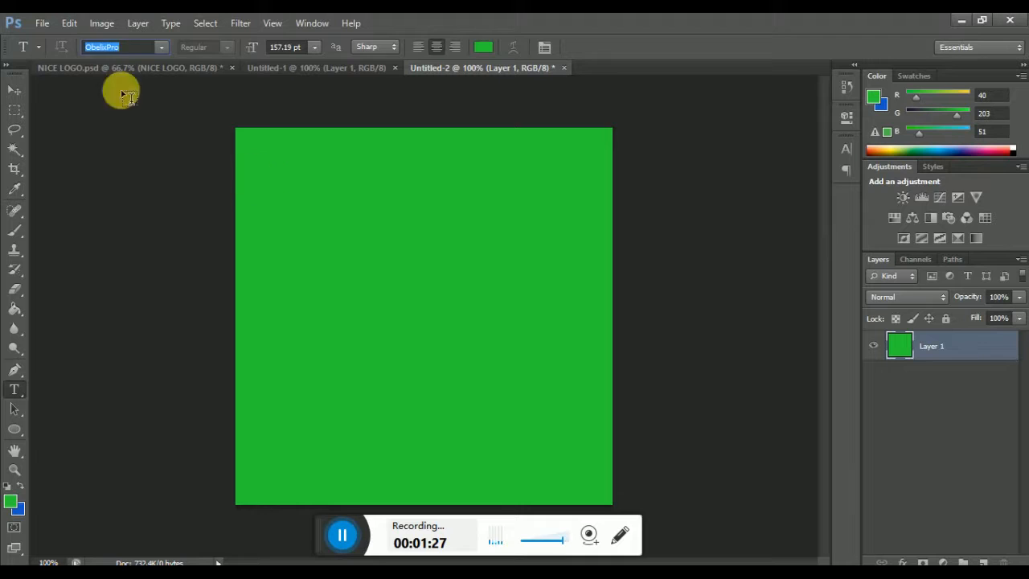
left_click(376, 299)
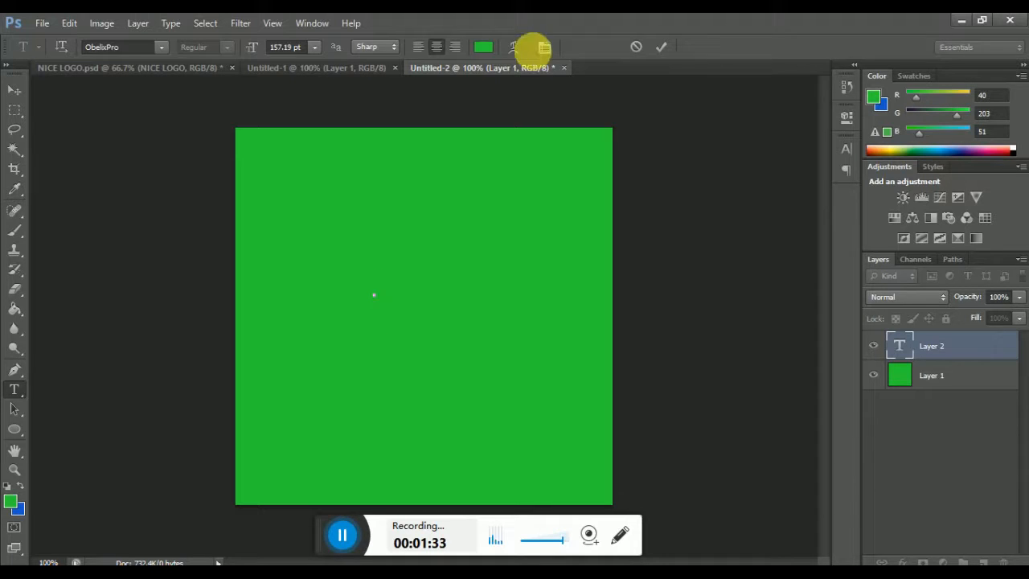
left_click(485, 48)
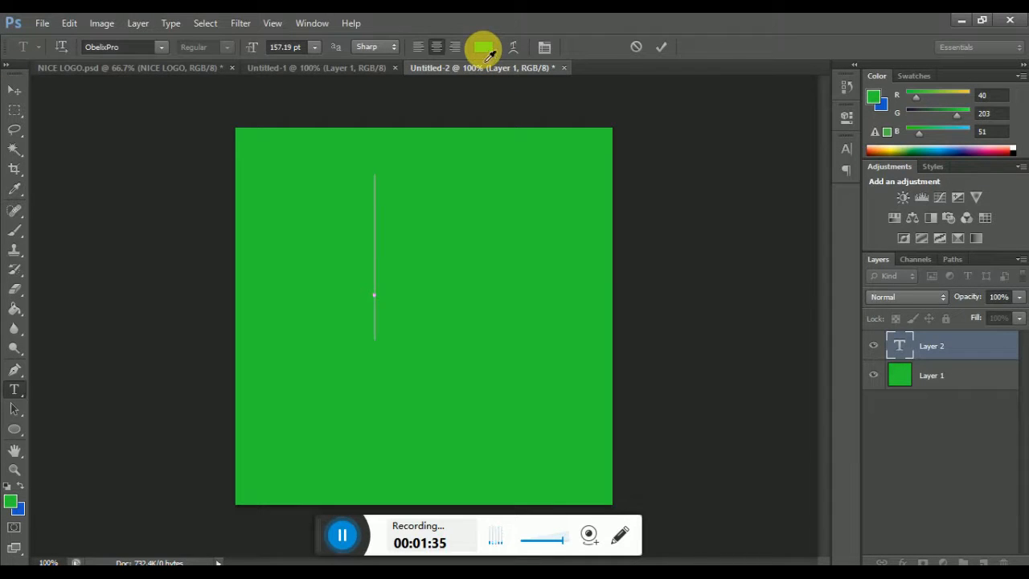
left_click(661, 260)
left_click_drag(544, 174, 545, 175)
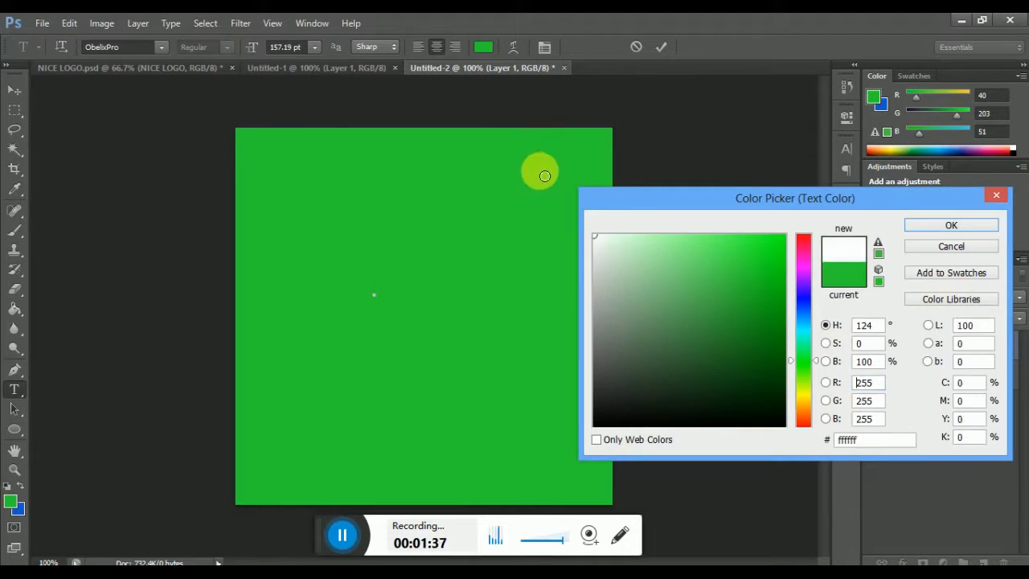
left_click(922, 229)
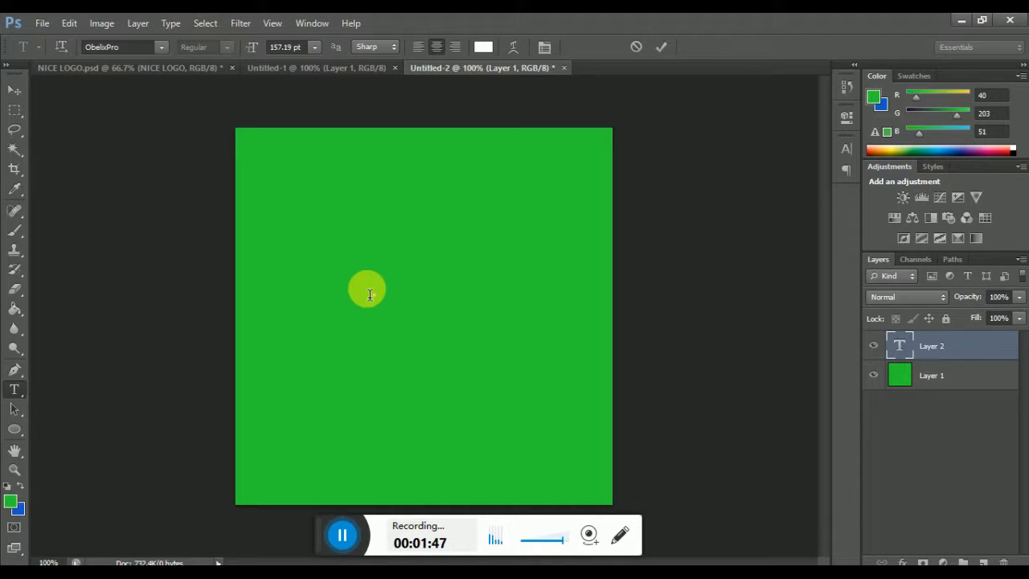
type("N")
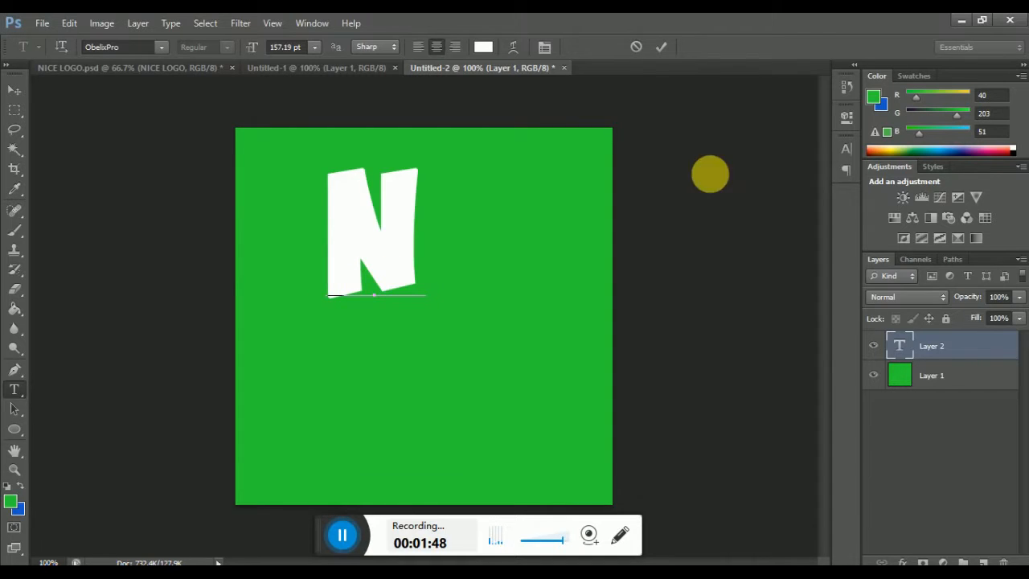
left_click(662, 47)
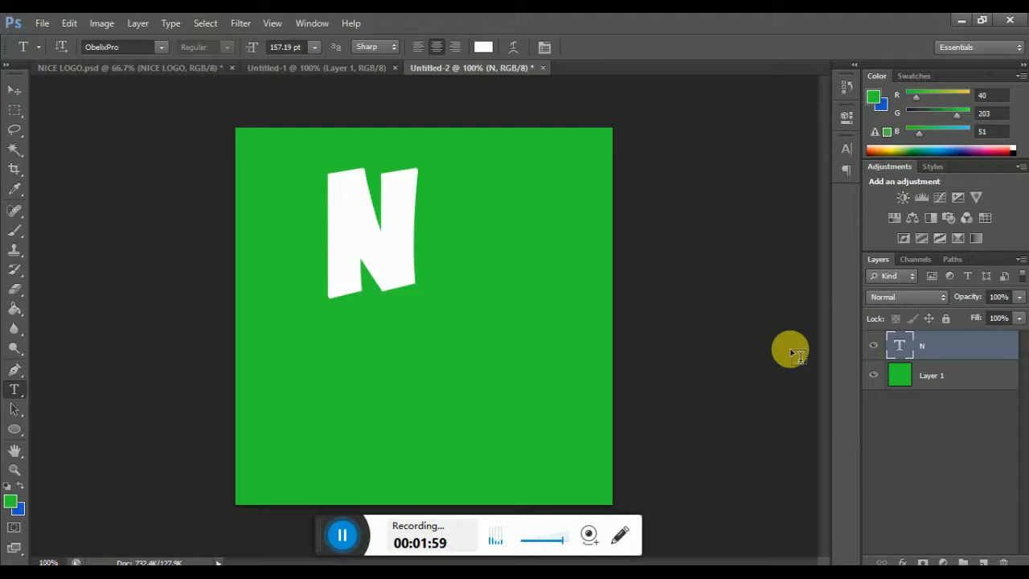
- Hide the N text layer and draw an unfilled circle of about 383 × 380 px with a 19.39 pt black stroke
left_click(874, 346)
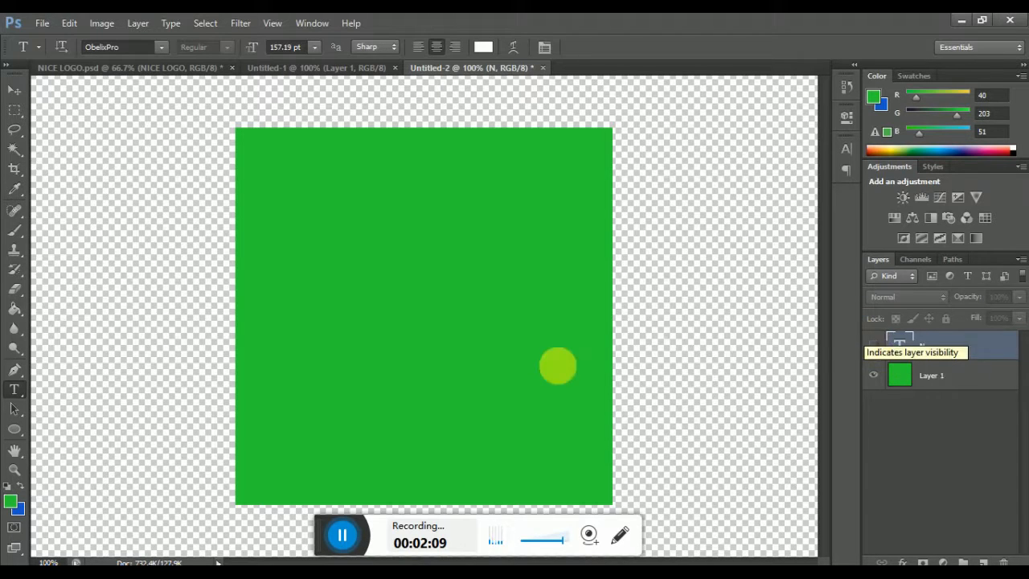
left_click(933, 344)
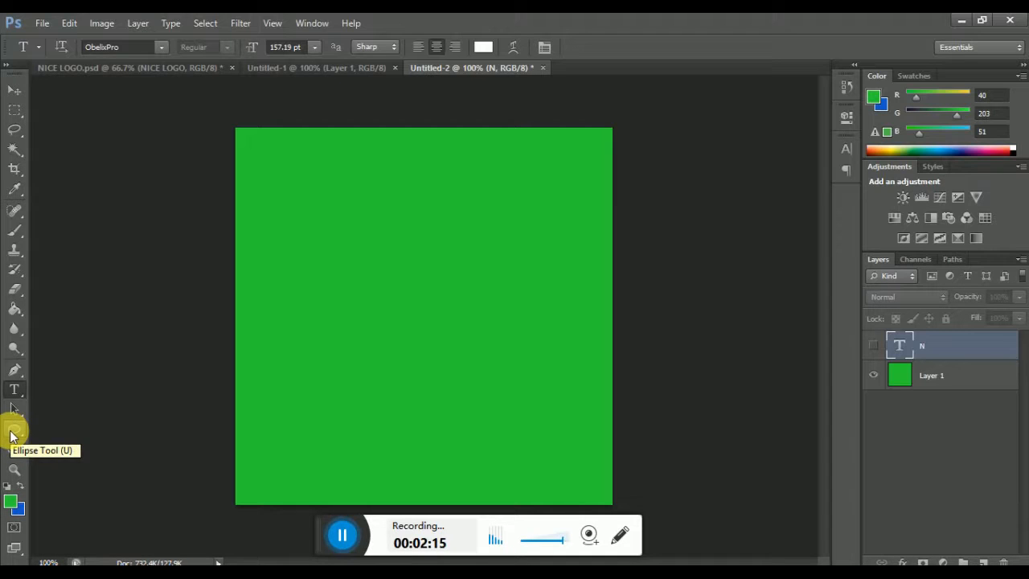
left_click(13, 431)
left_click_drag(12, 430, 62, 440)
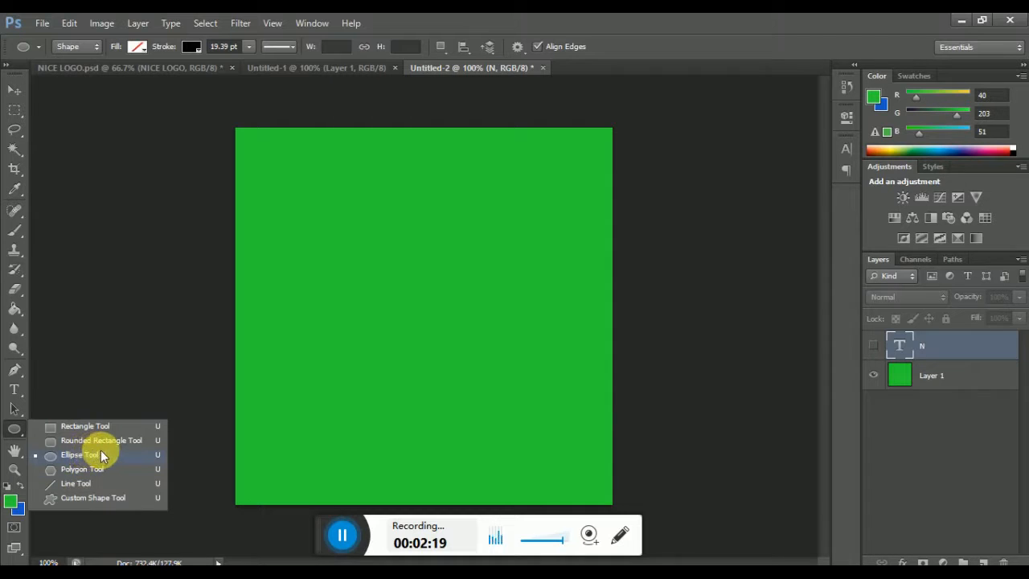
left_click(69, 454)
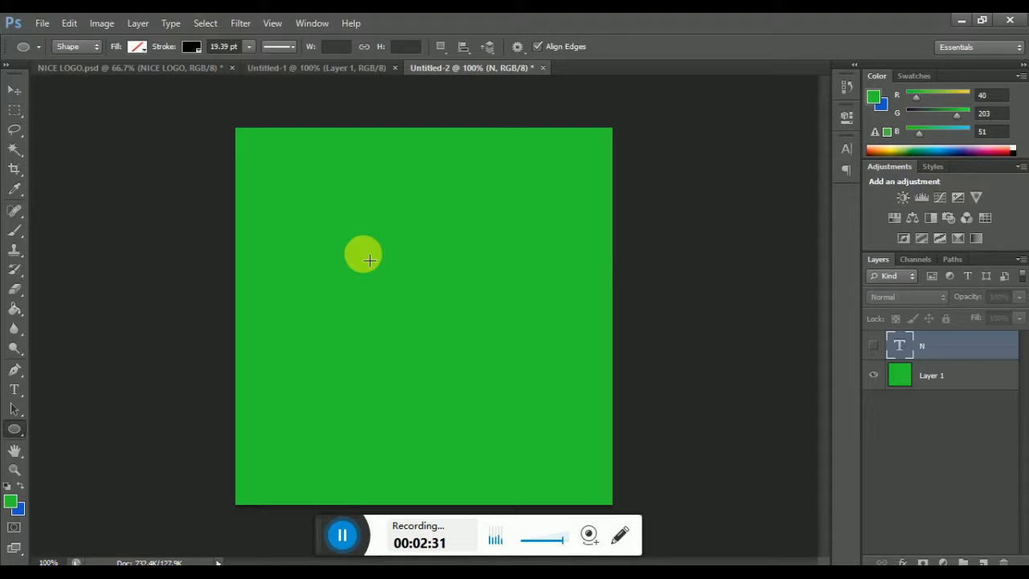
left_click_drag(304, 207, 600, 500)
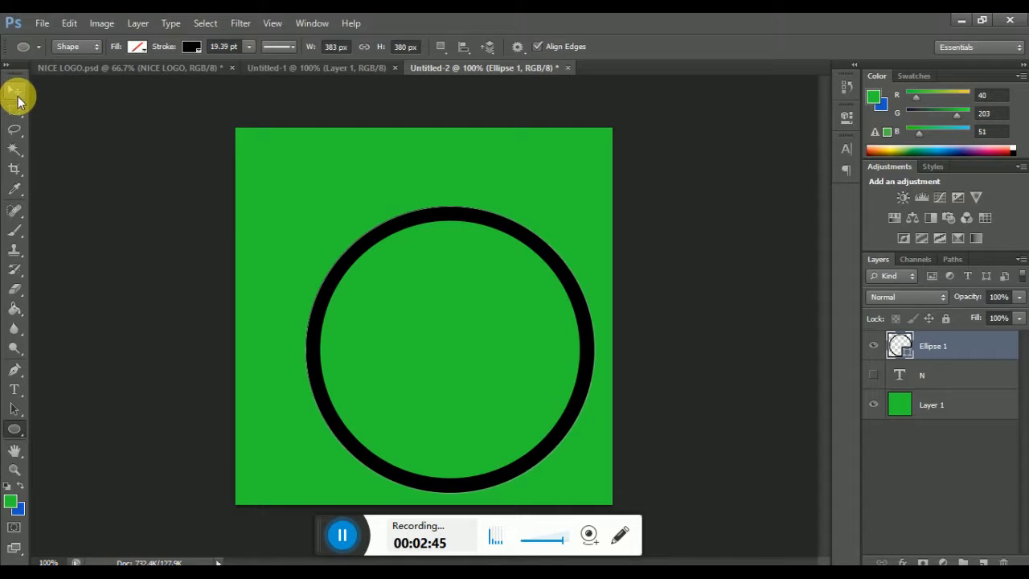
- Move the circle near the canvas centre and enlarge it with Free Transform to about 110.7% width and 109% height
left_click(17, 95)
left_click_drag(420, 349, 402, 338)
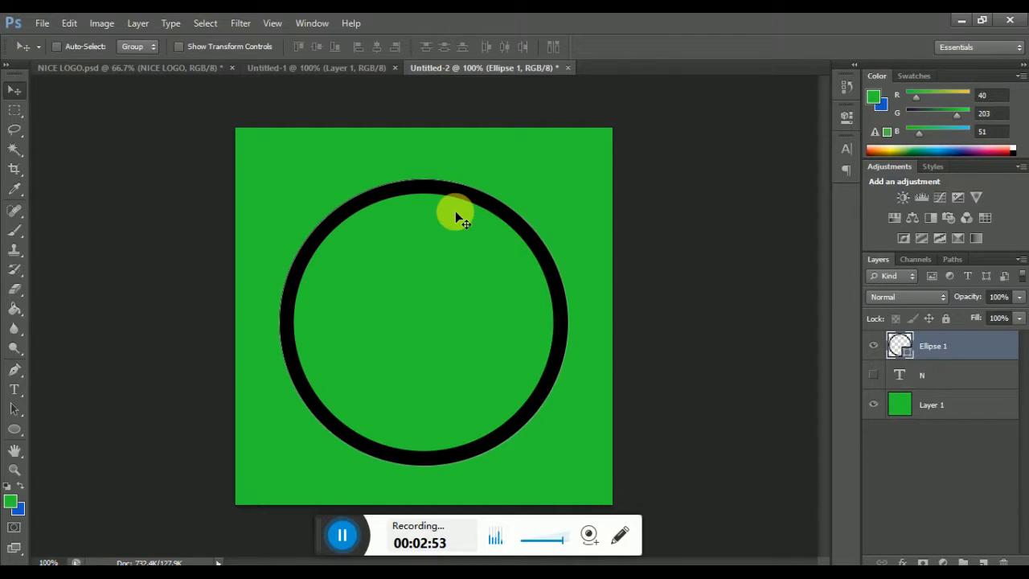
left_click(68, 25)
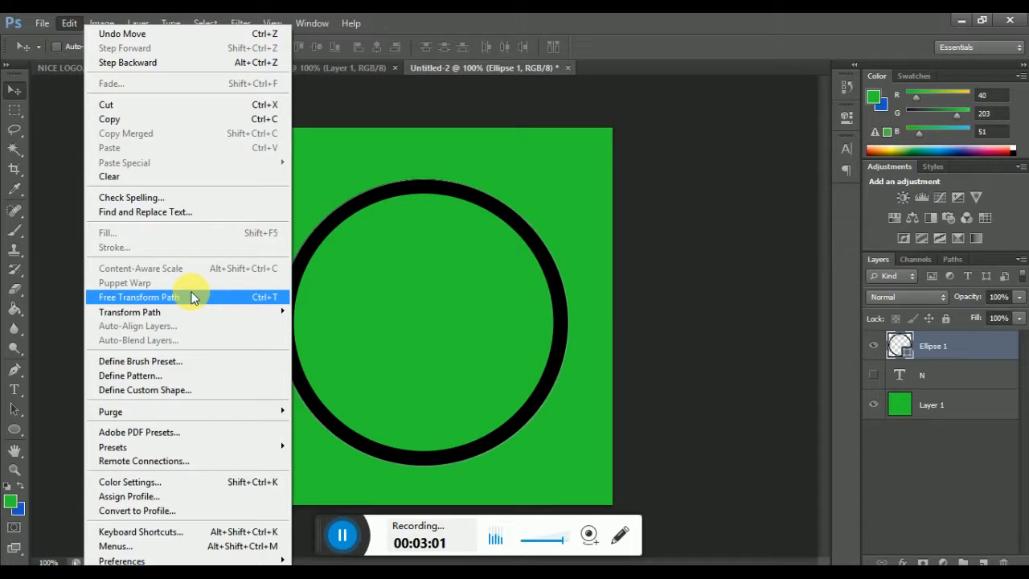
left_click(68, 22)
left_click(100, 22)
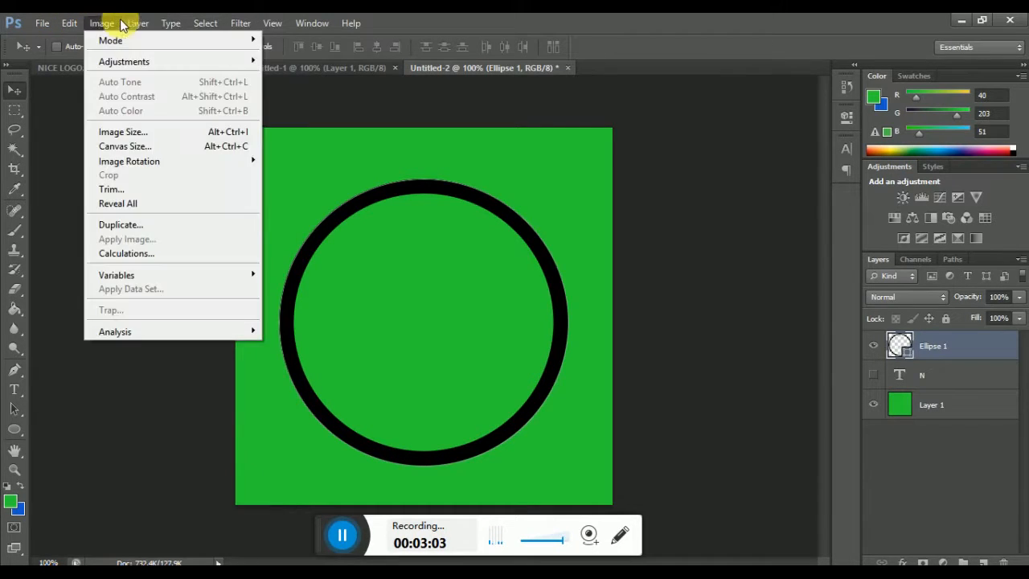
mouse_move(69, 23)
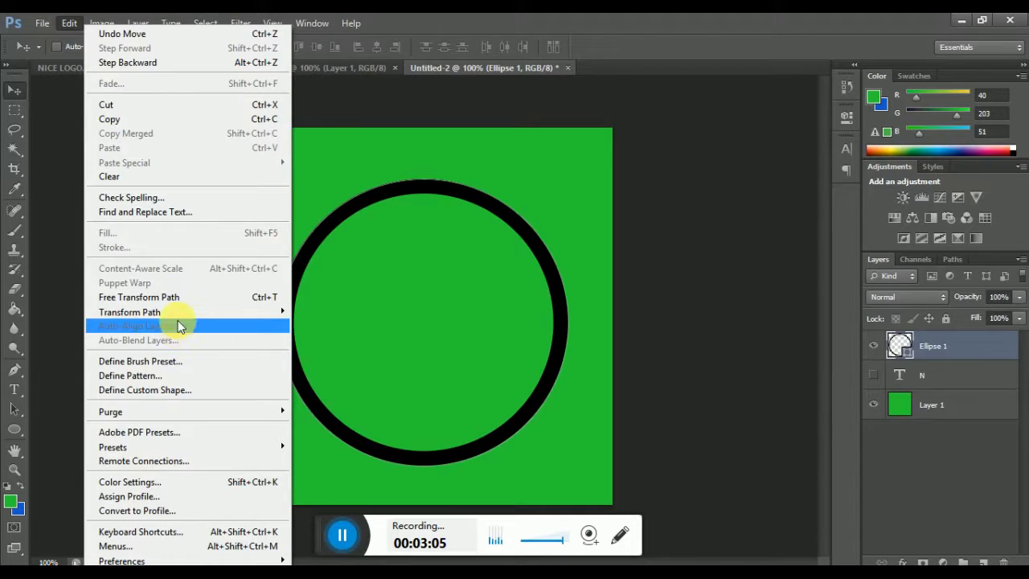
left_click(173, 297)
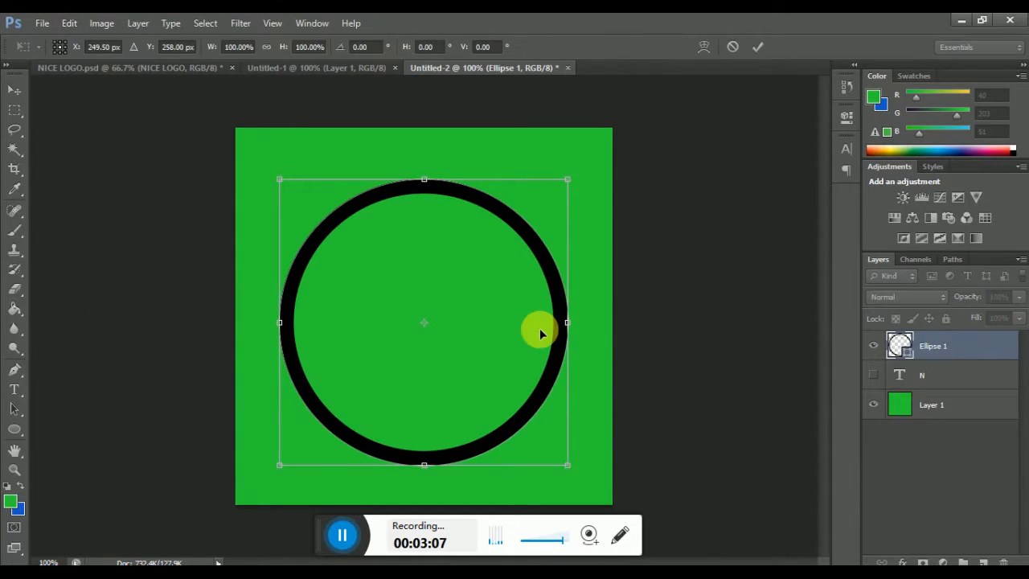
left_click_drag(568, 464, 595, 486)
left_click_drag(447, 366, 424, 348)
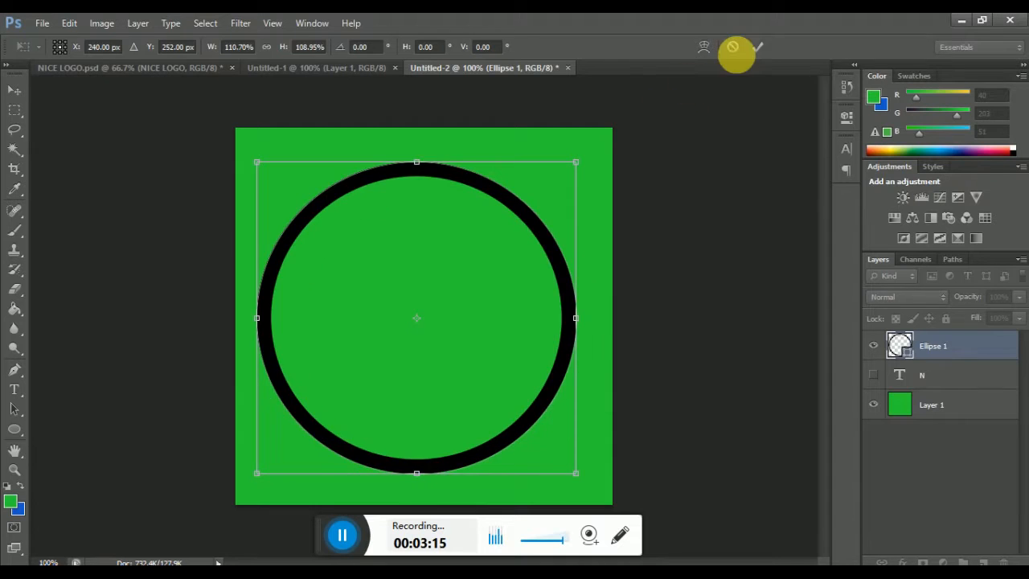
left_click(756, 46)
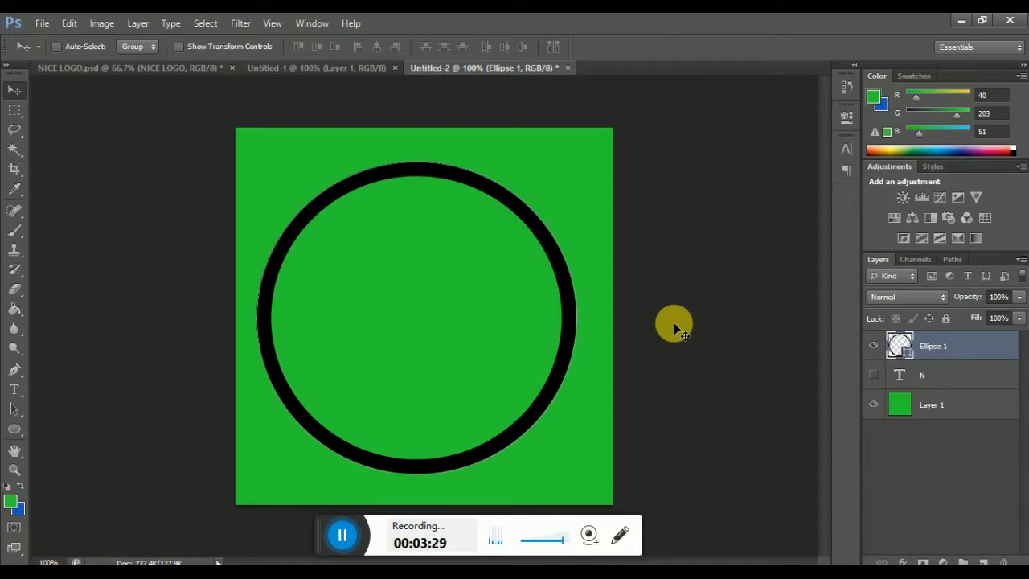
- Centre the circle on the canvas by aligning its vertical and horizontal centres to a selection of the whole canvas, and deselect
key("ctrl+a")
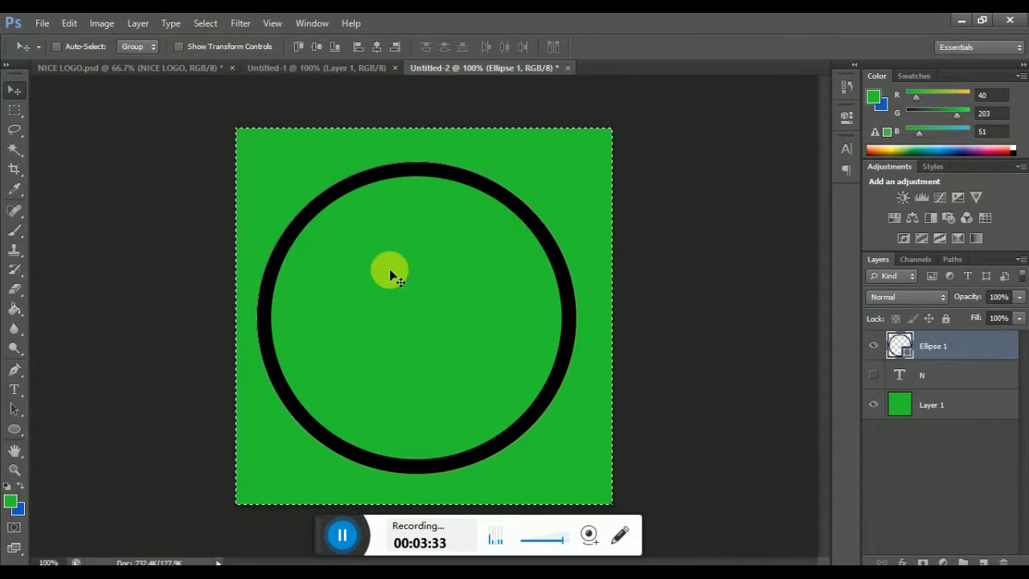
key("ctrl+d")
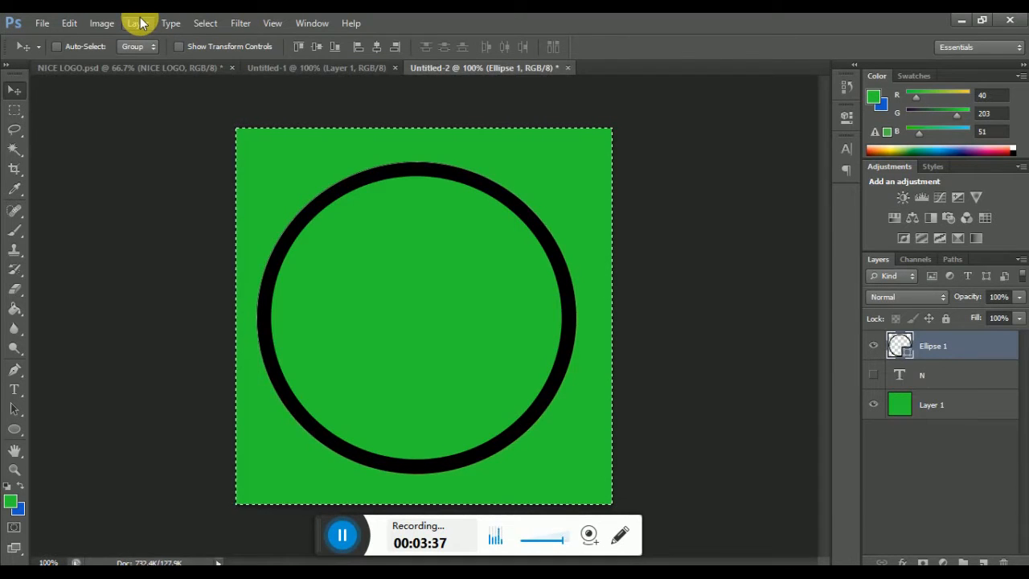
left_click(138, 23)
mouse_move(225, 382)
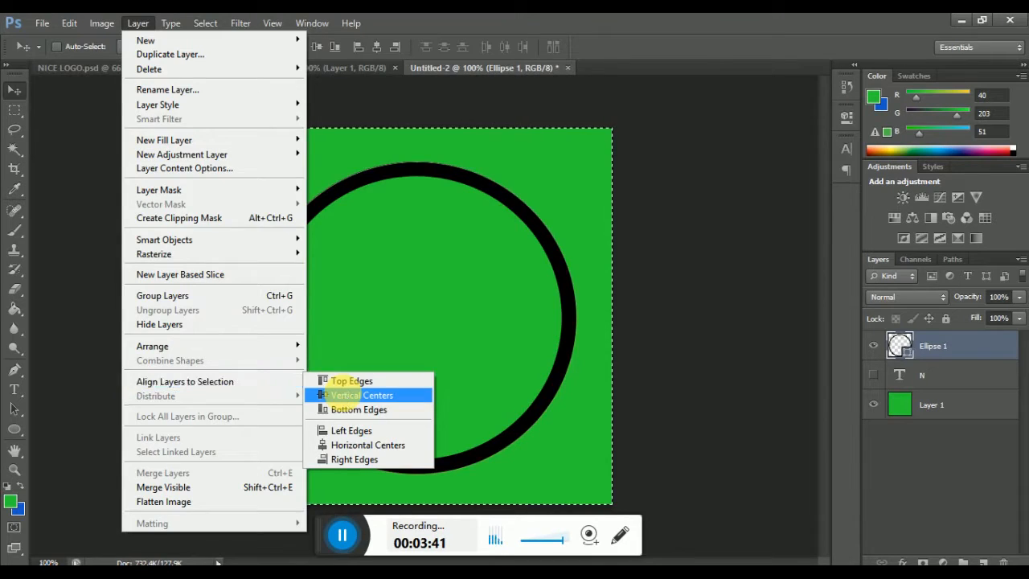
left_click(343, 393)
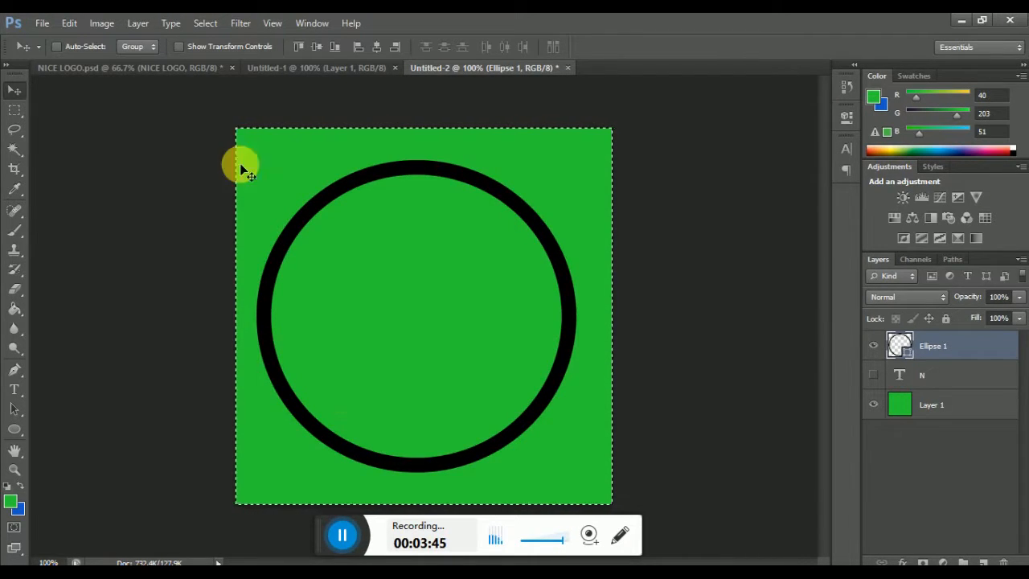
left_click(140, 25)
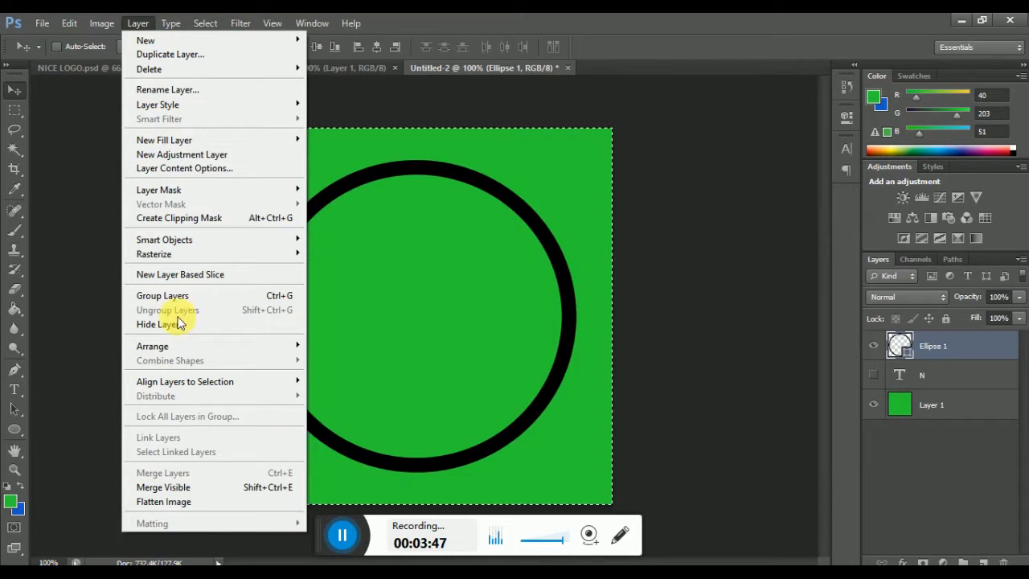
mouse_move(287, 383)
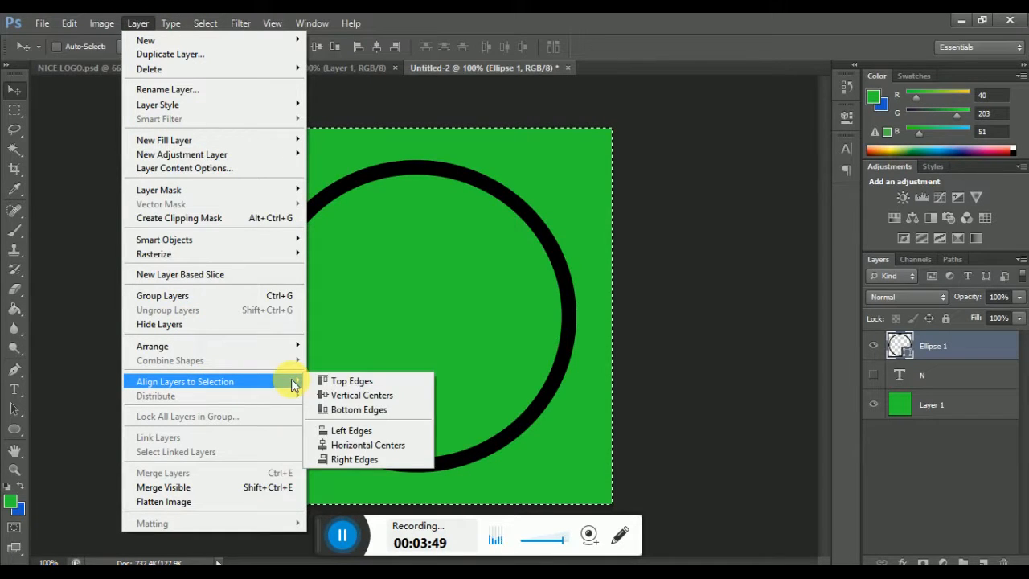
left_click(367, 439)
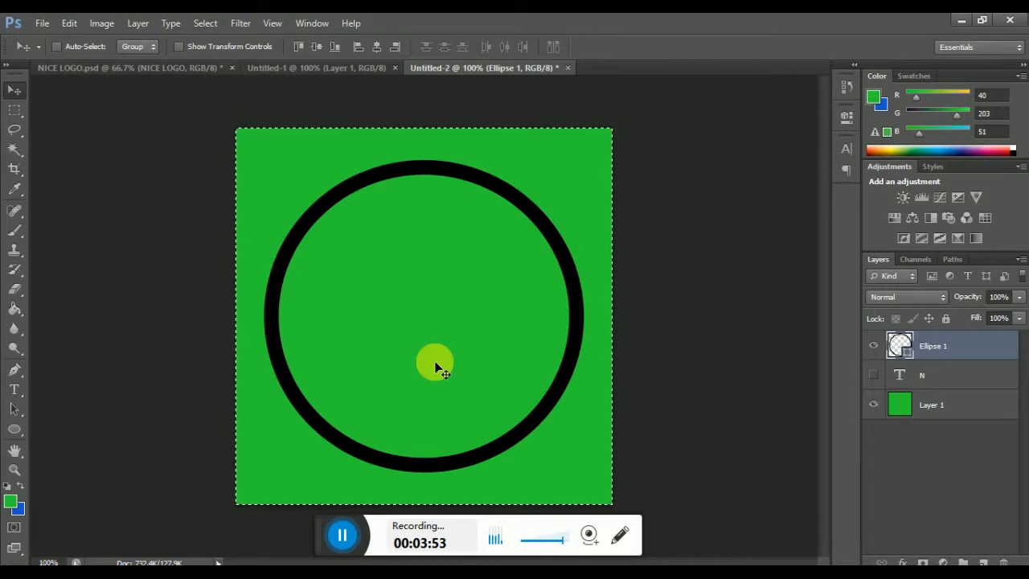
key("ctrl+d")
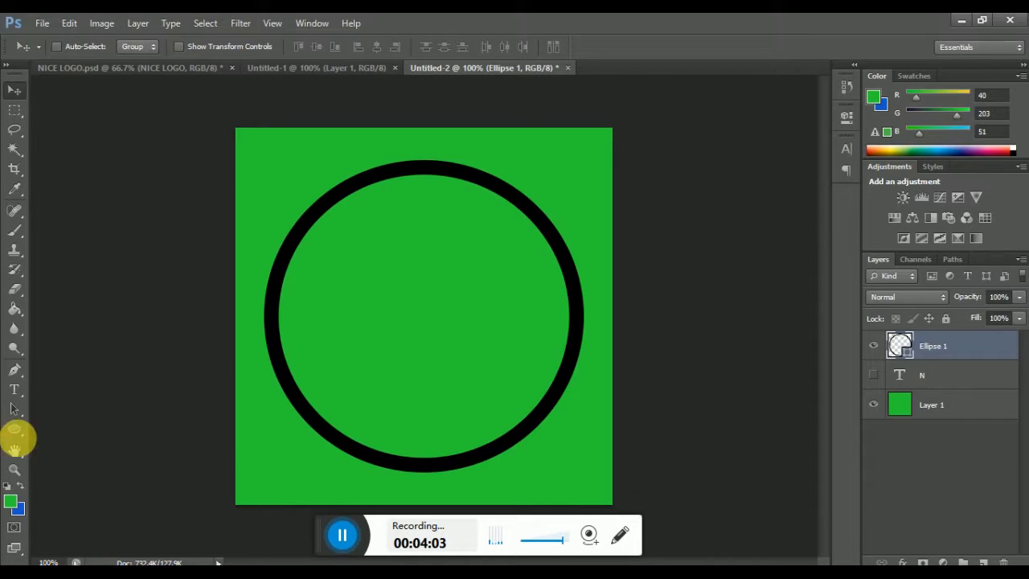
- Change the circle's stroke colour to white and show the hidden N text layer
left_click(13, 436)
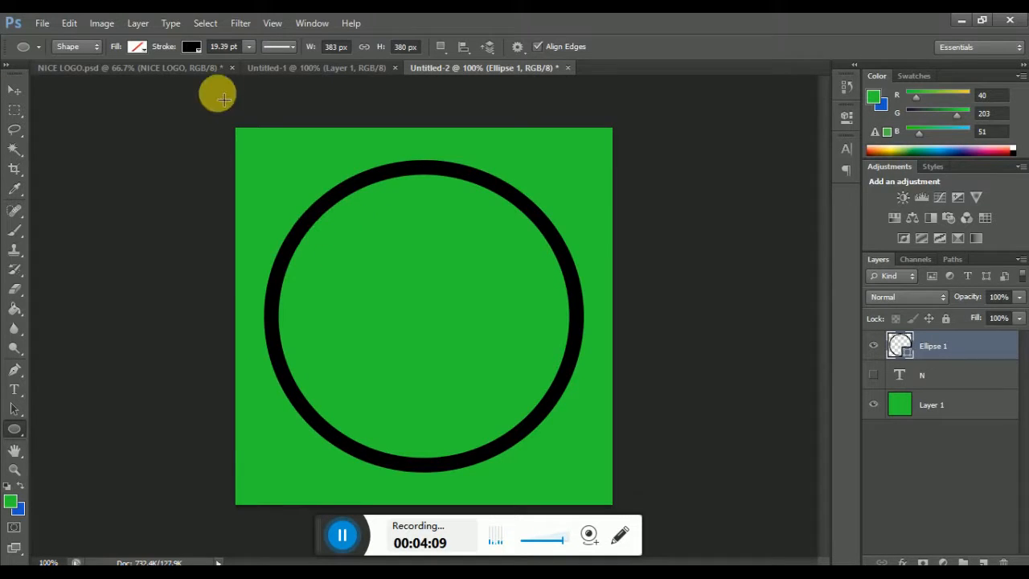
left_click(192, 47)
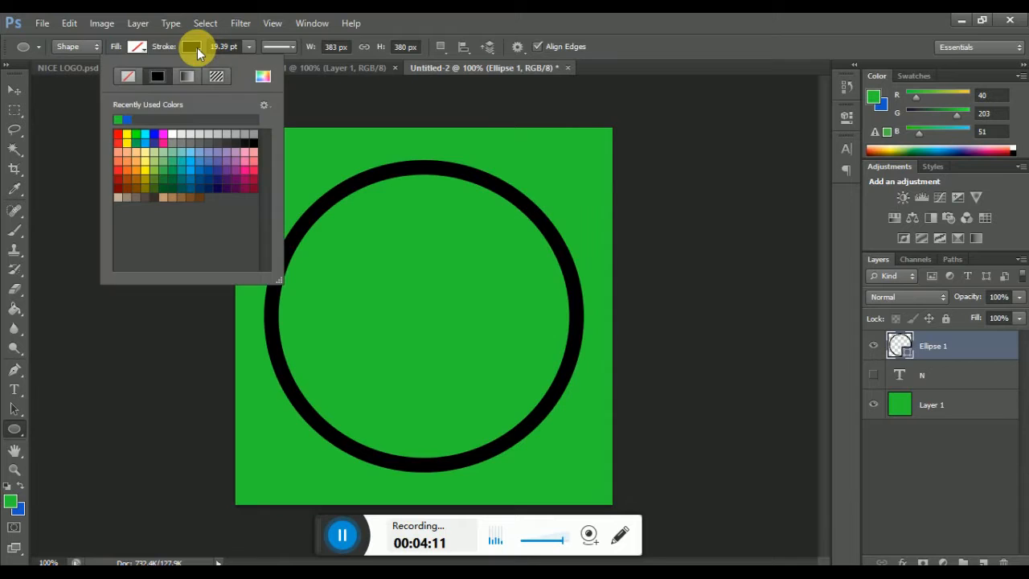
left_click(175, 134)
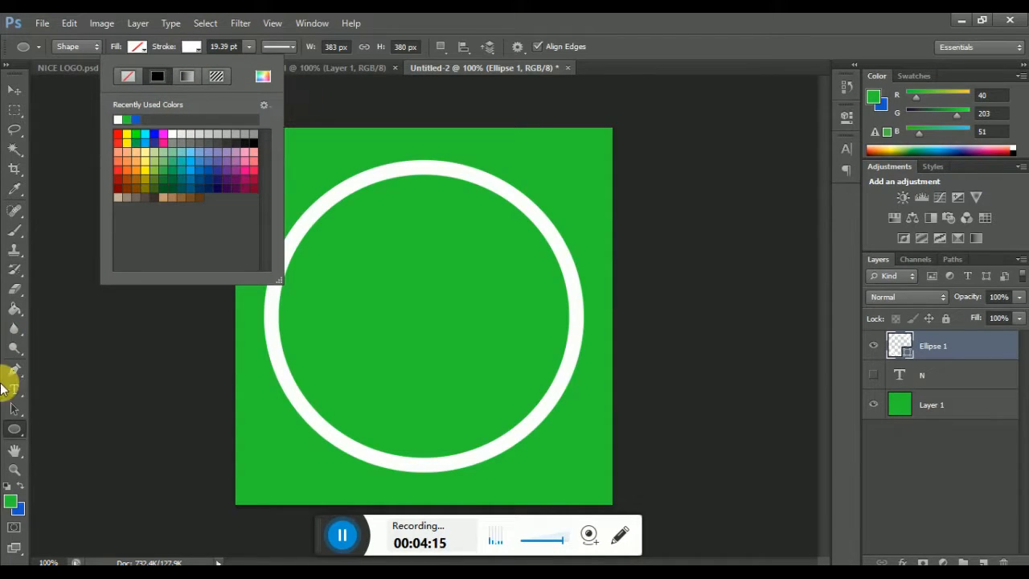
left_click(11, 428)
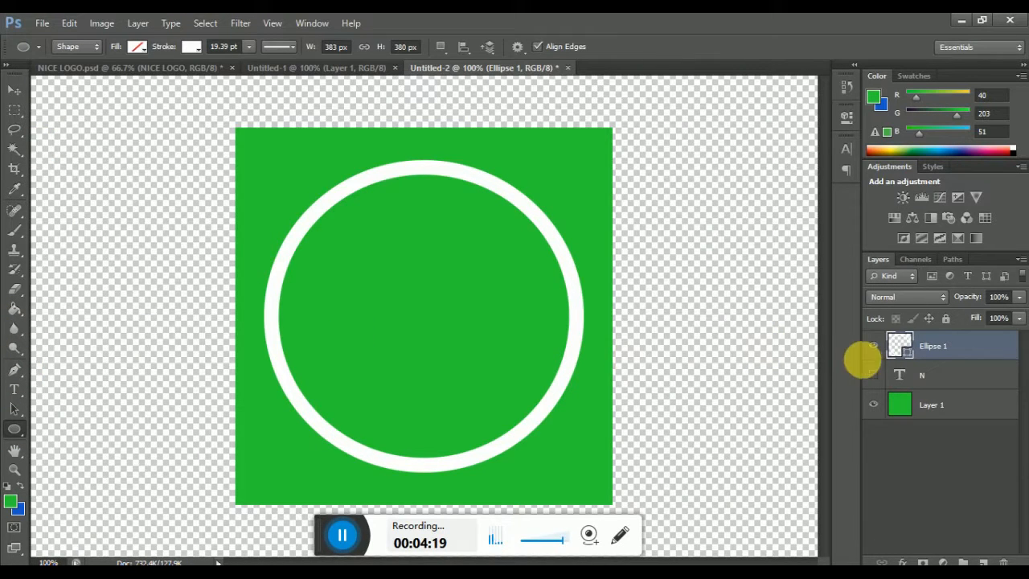
left_click(880, 379)
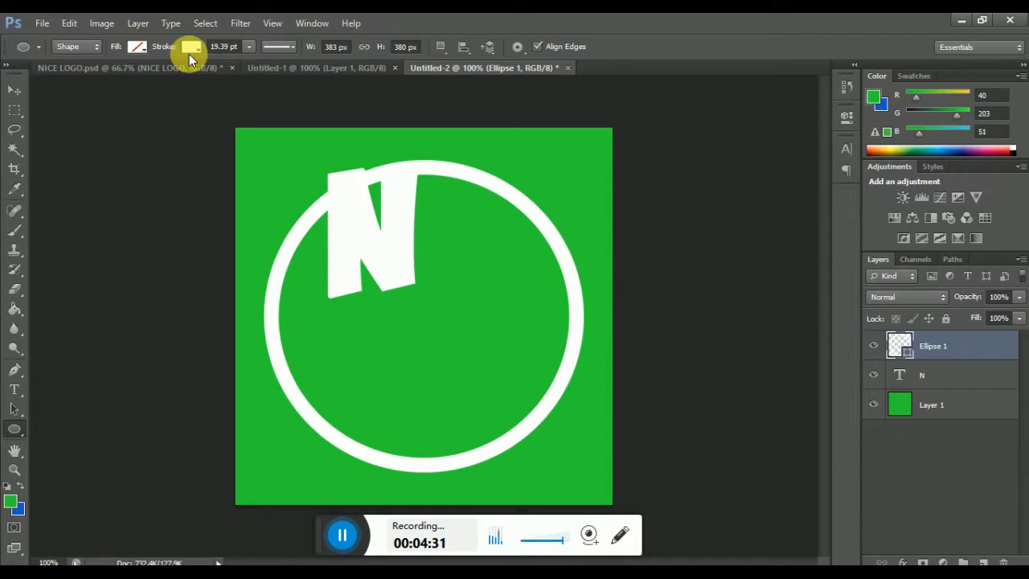
- Start Free Transform on the N text layer and move the letter into the middle of the circle
left_click(70, 22)
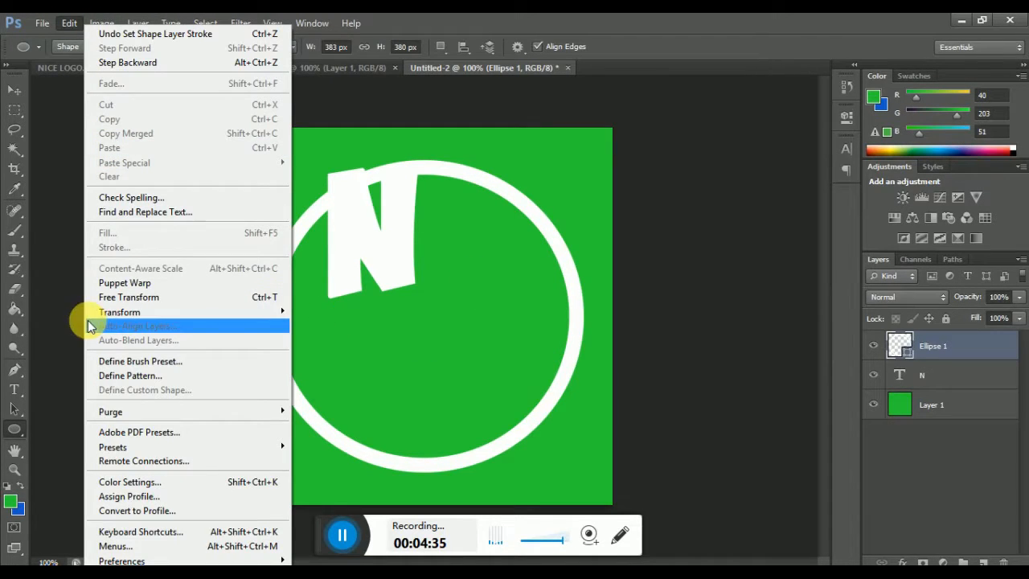
left_click(976, 385)
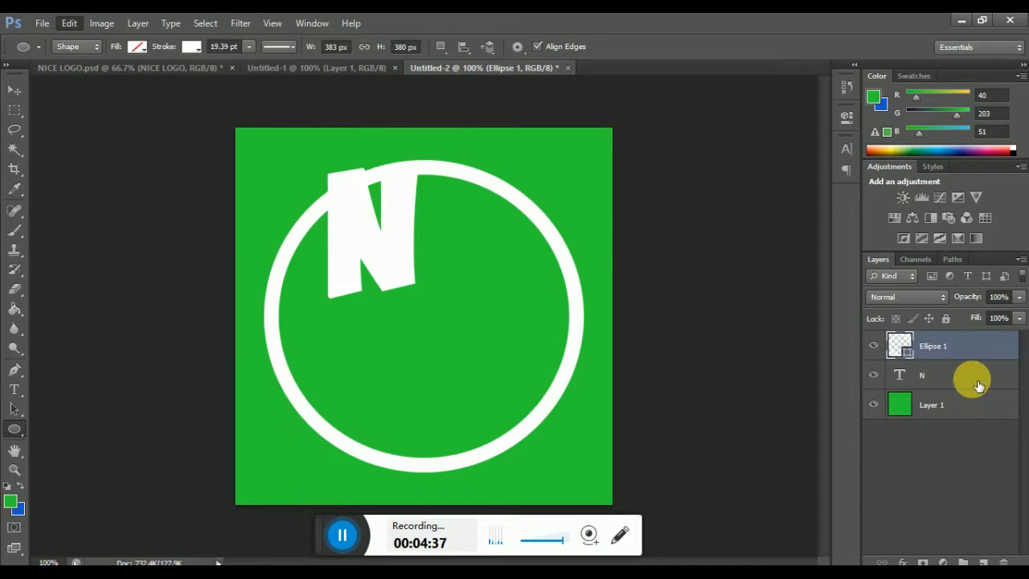
left_click(948, 379)
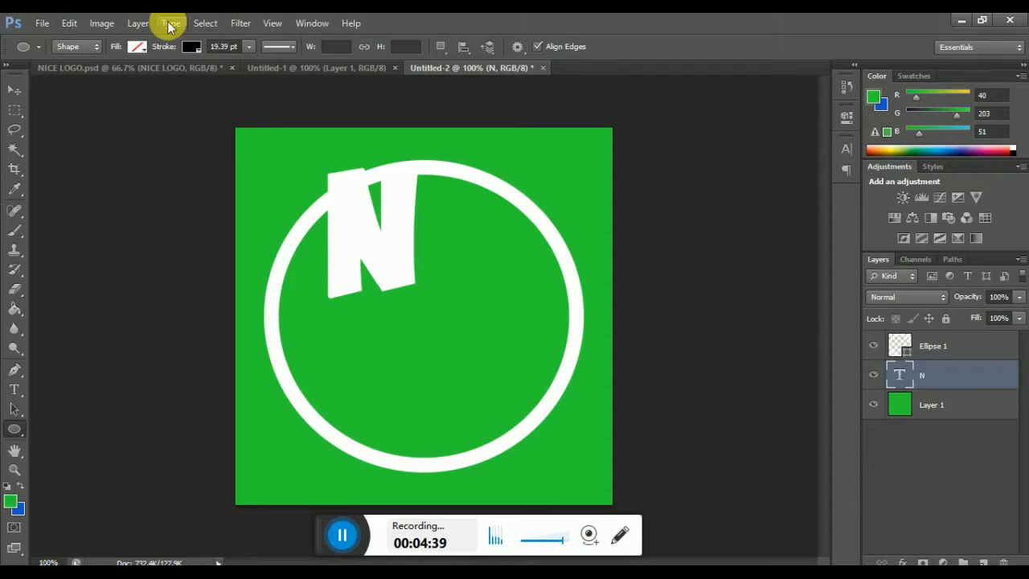
left_click(69, 22)
left_click(165, 297)
left_click_drag(404, 257, 453, 340)
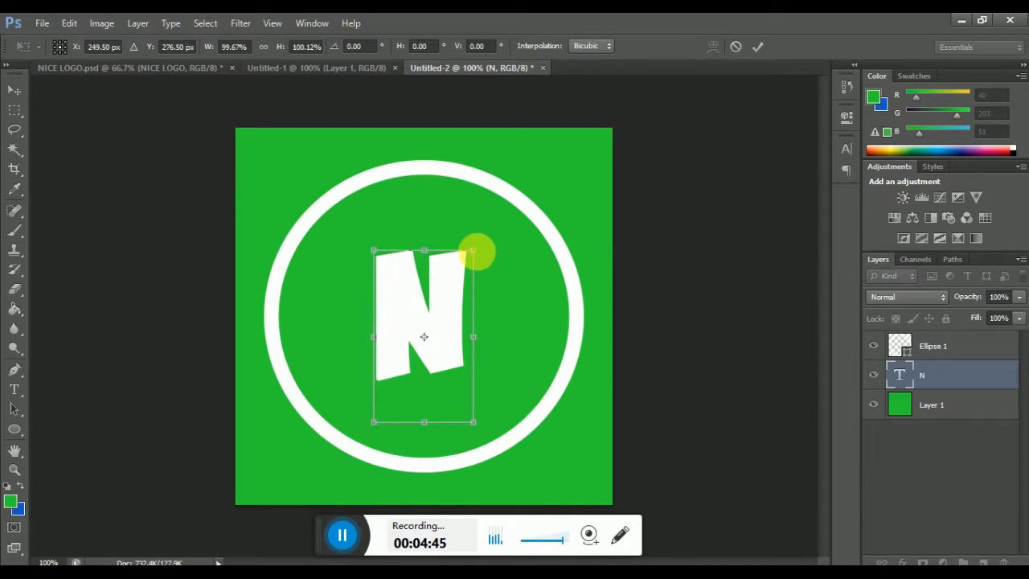
- Enlarge the N until it nearly fills the inside of the circle, lower it slightly and apply the transform
left_click_drag(473, 251, 537, 163)
left_click_drag(466, 248, 428, 301)
left_click_drag(501, 213, 519, 191)
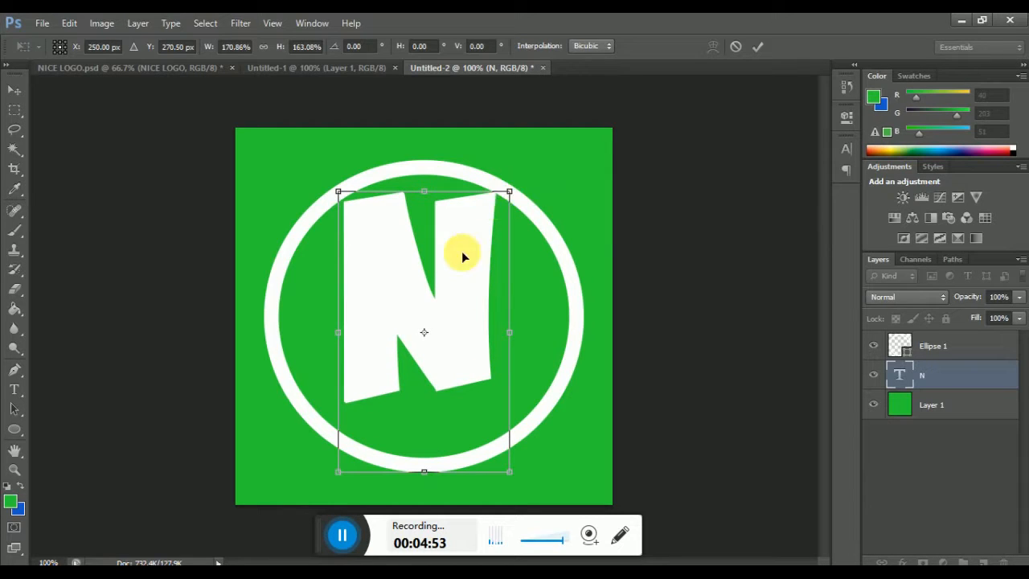
key("shift+Down")
key("shift+Down")
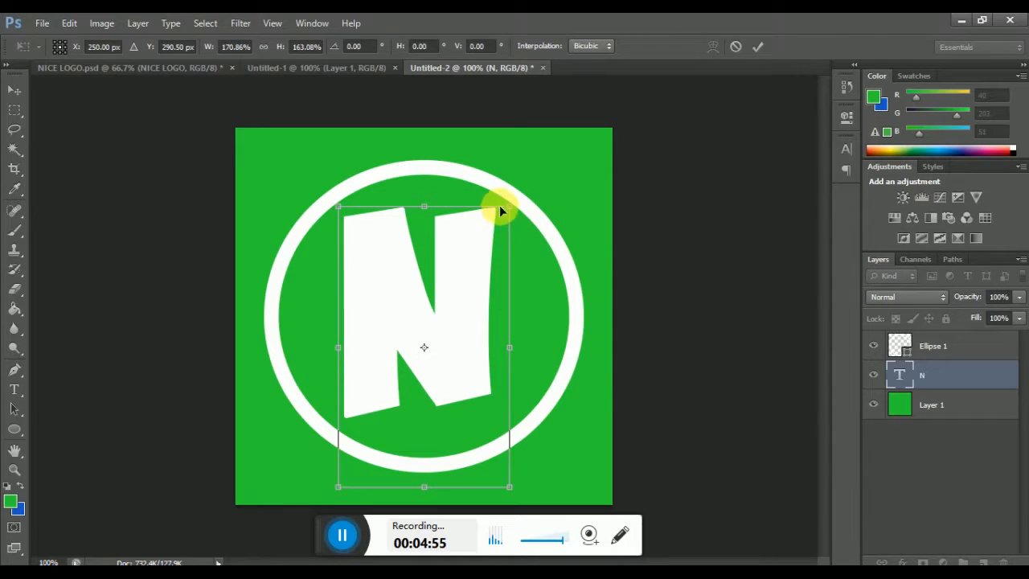
left_click_drag(512, 208, 523, 192)
left_click_drag(504, 232, 503, 239)
left_click(757, 45)
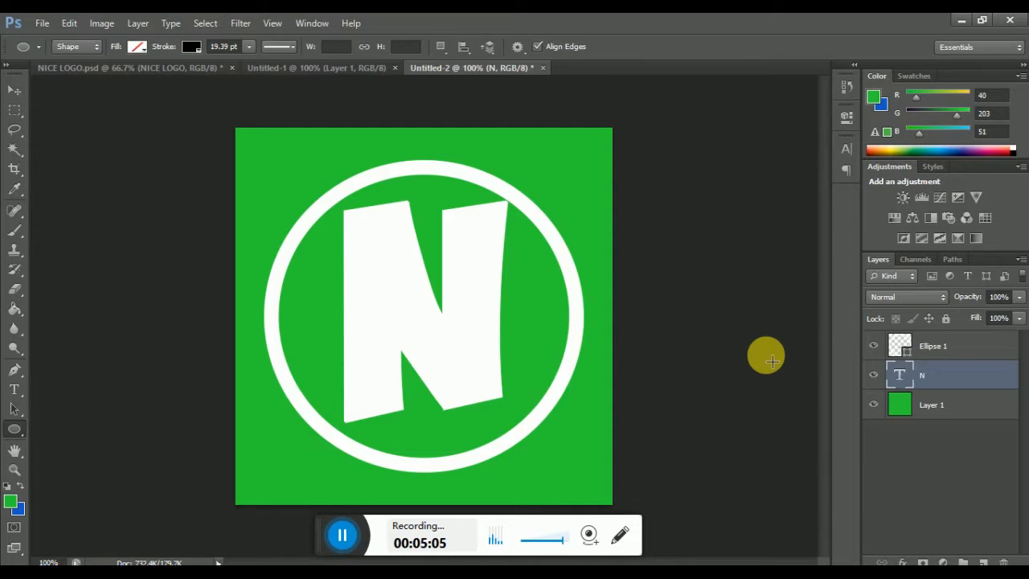
- Align the N layer's vertical and horizontal centres to a selection of the whole canvas, and deselect
key("ctrl+a")
left_click(140, 26)
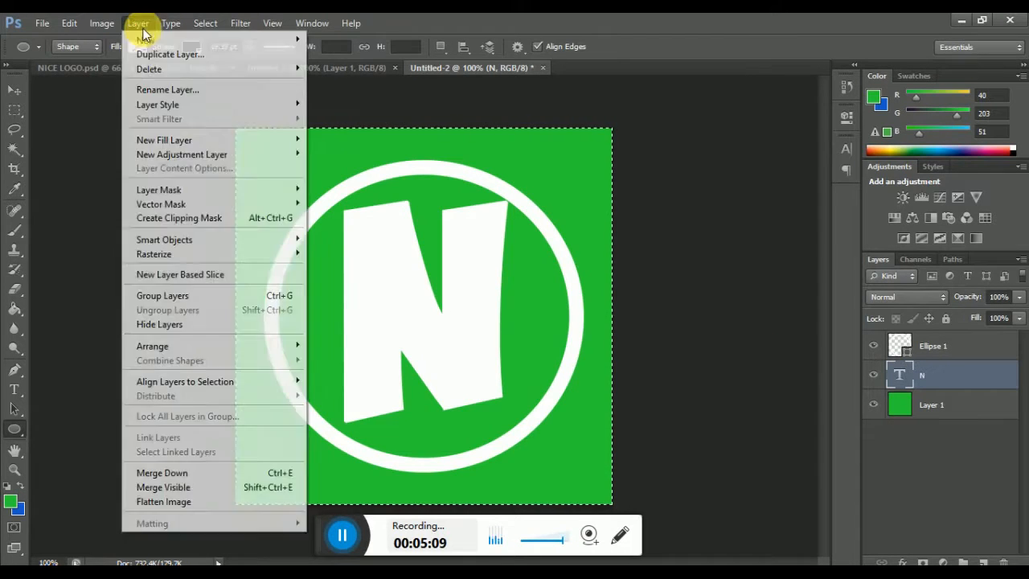
mouse_move(248, 379)
left_click(333, 396)
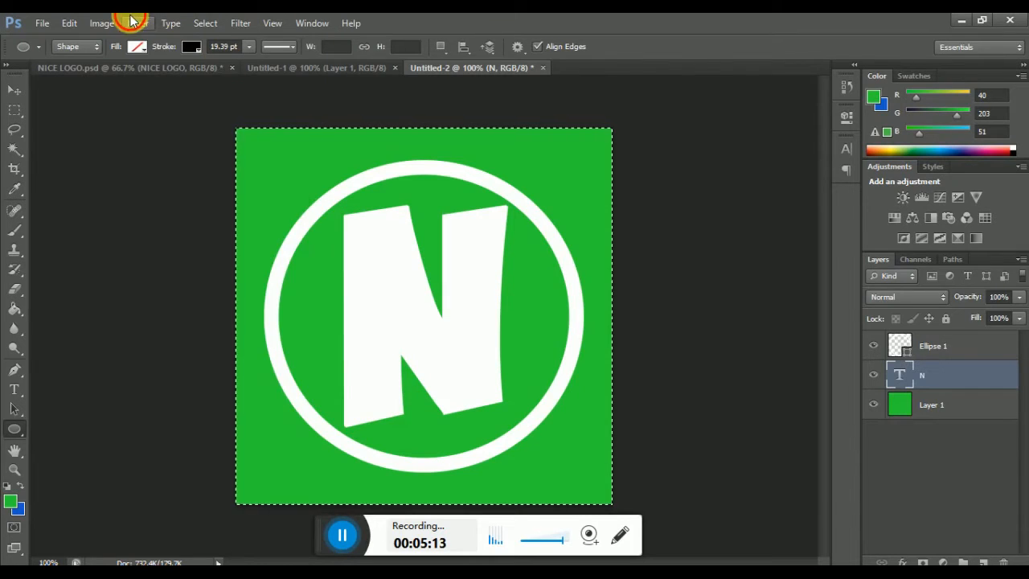
left_click(137, 23)
mouse_move(301, 381)
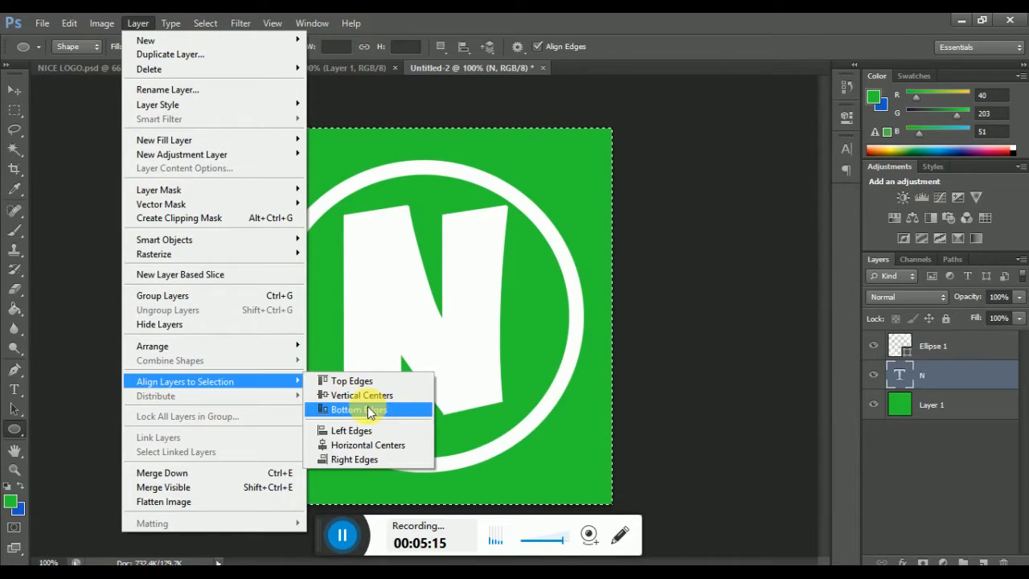
left_click(372, 444)
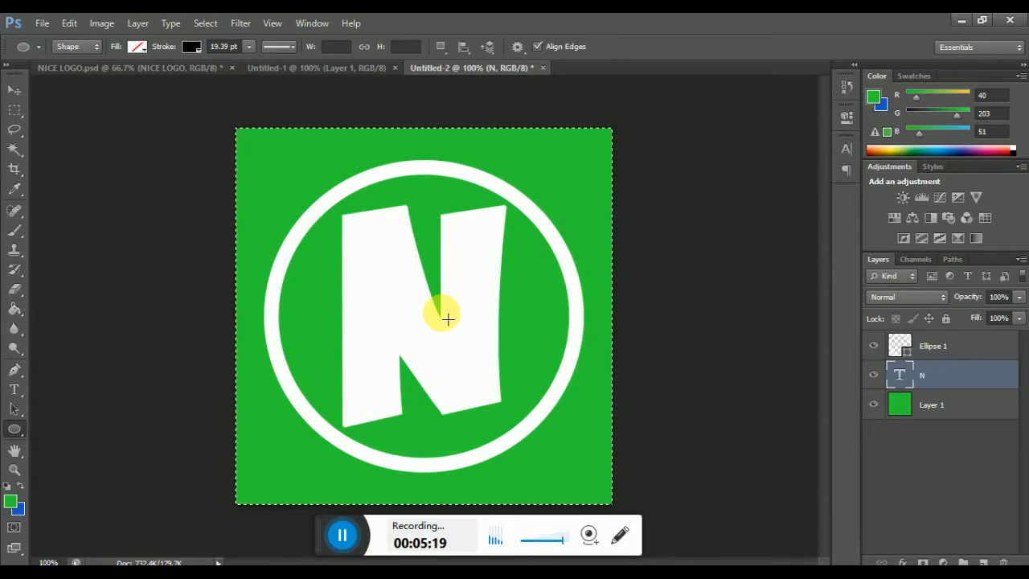
key("ctrl+d")
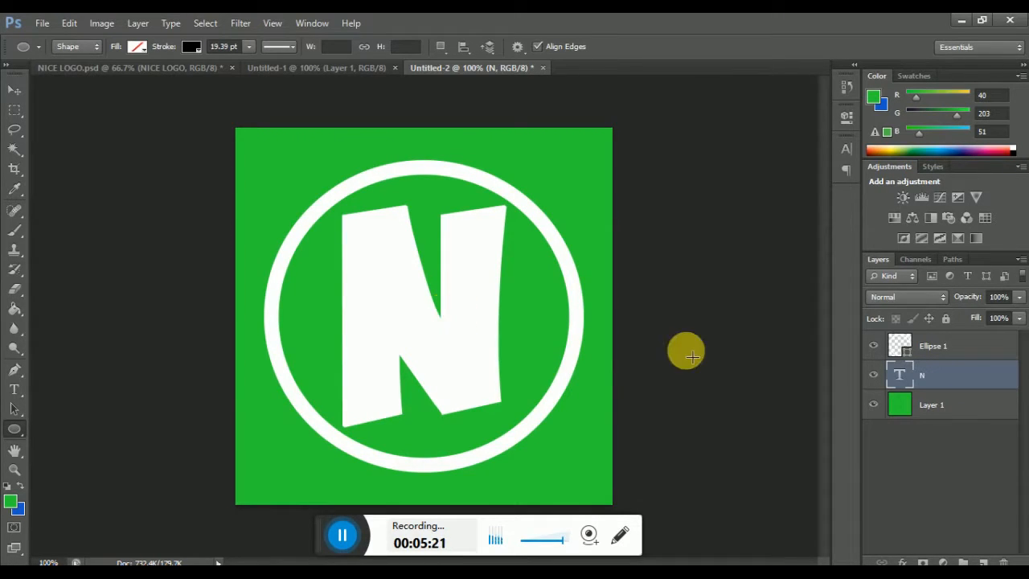
- Merge the circle and N into one layer with the green Layer 1 temporarily hidden, and show Layer 1 again
left_click(876, 406)
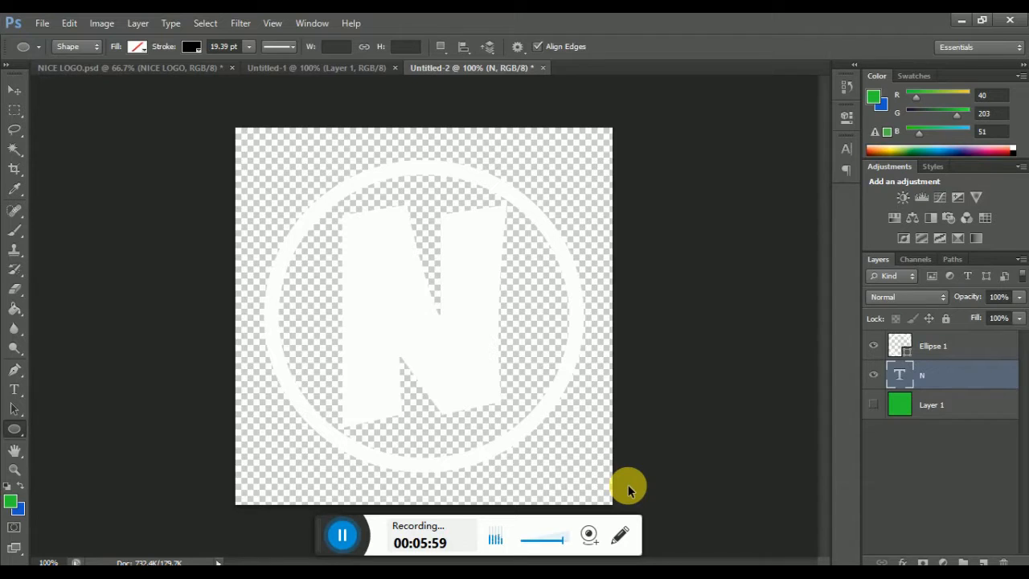
key("ctrl+shift+e")
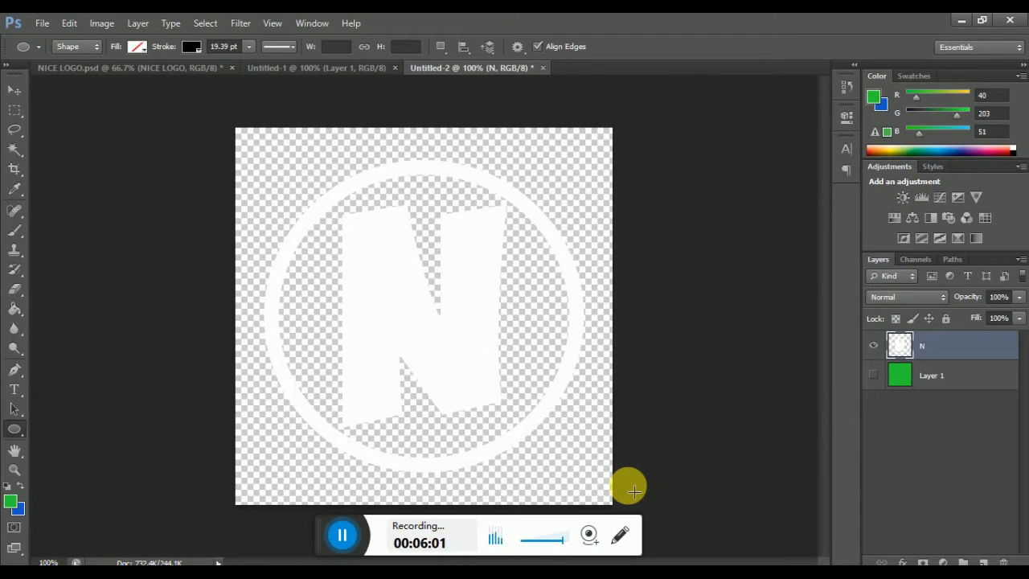
left_click(878, 375)
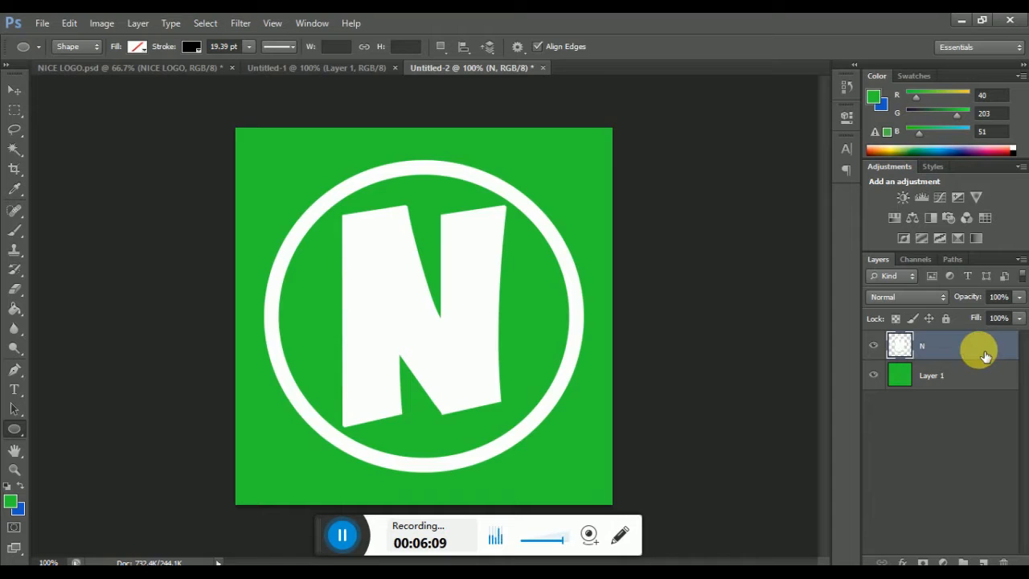
- Add a 5 px black outside Stroke layer style to the merged N layer
double_click(985, 356)
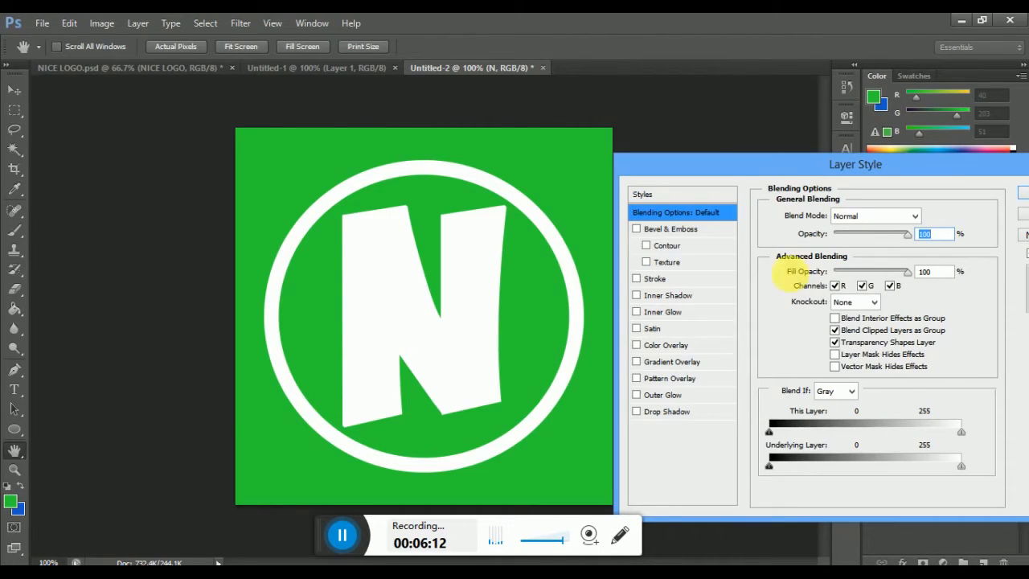
left_click(681, 277)
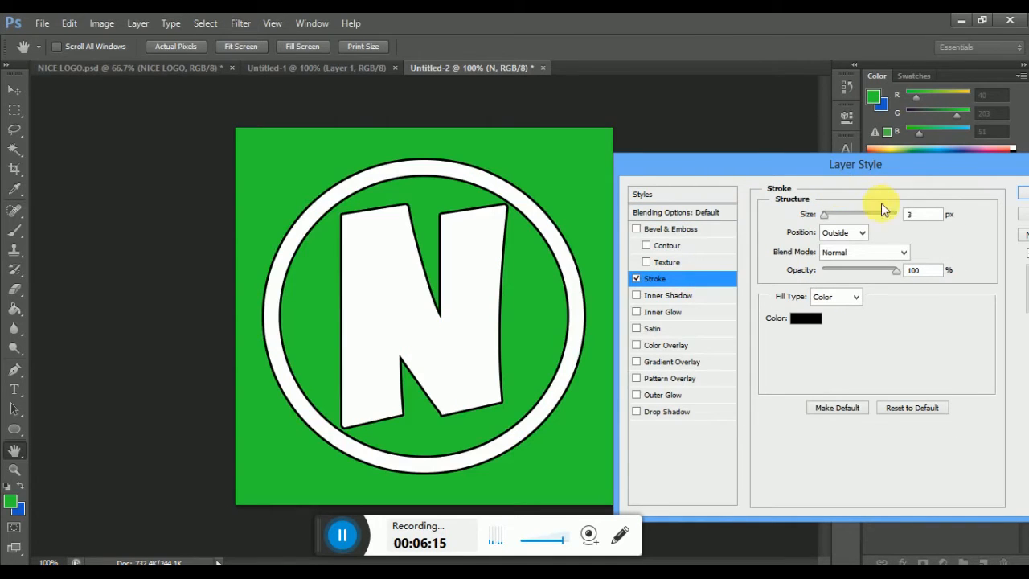
double_click(927, 218)
type("5")
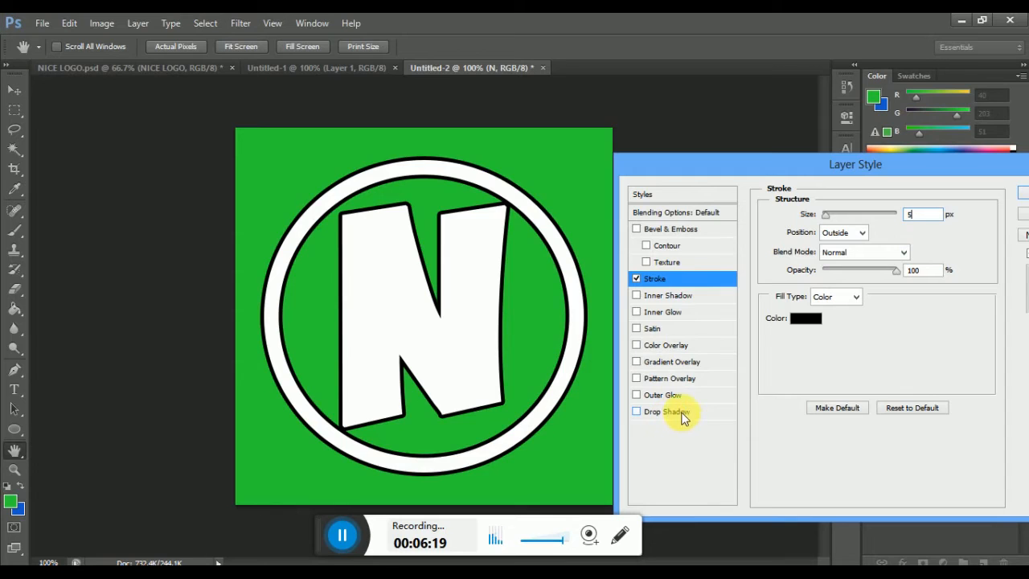
- Add a drop shadow to the N layer with 100% opacity, 7 px distance, 20% spread and 30 px size, and apply the layer style
left_click(680, 414)
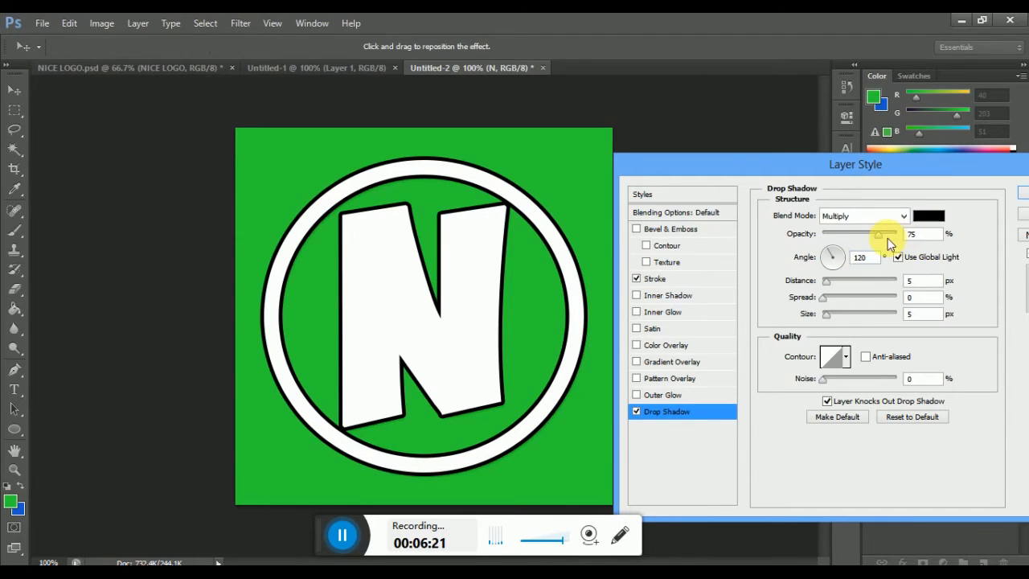
left_click_drag(882, 237, 913, 233)
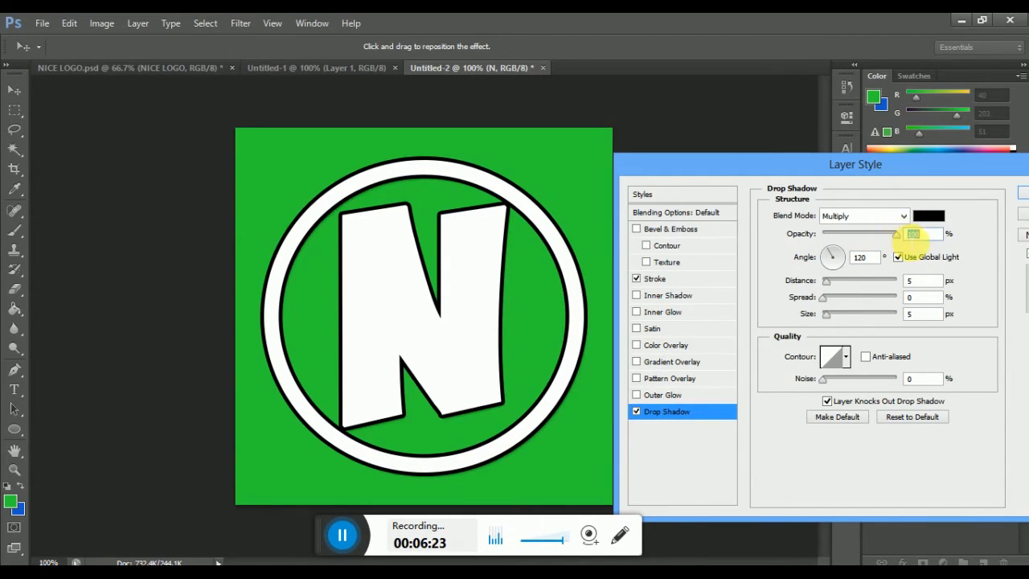
left_click(923, 286)
key("BackSpace")
type("7")
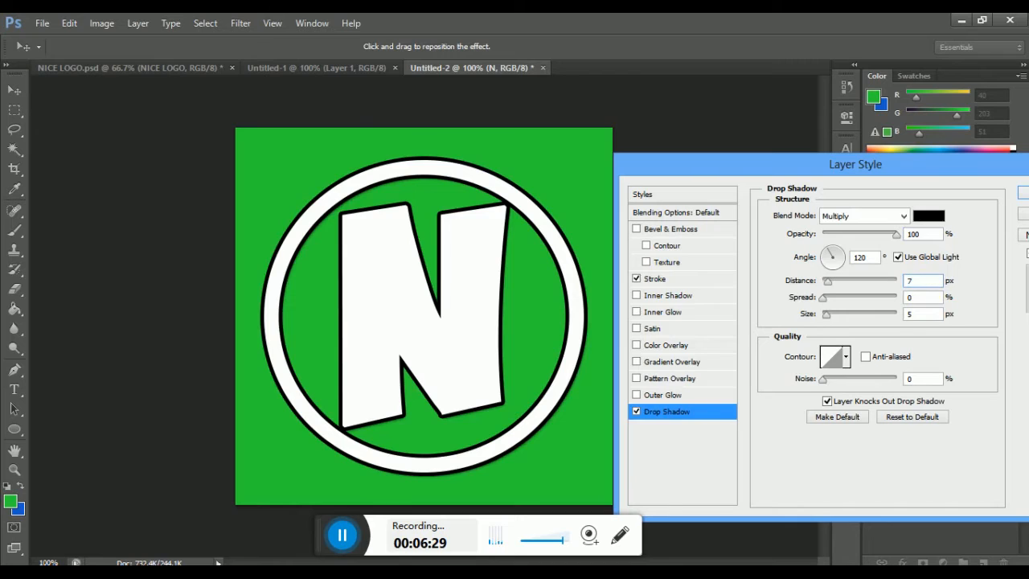
left_click(921, 297)
double_click(922, 297)
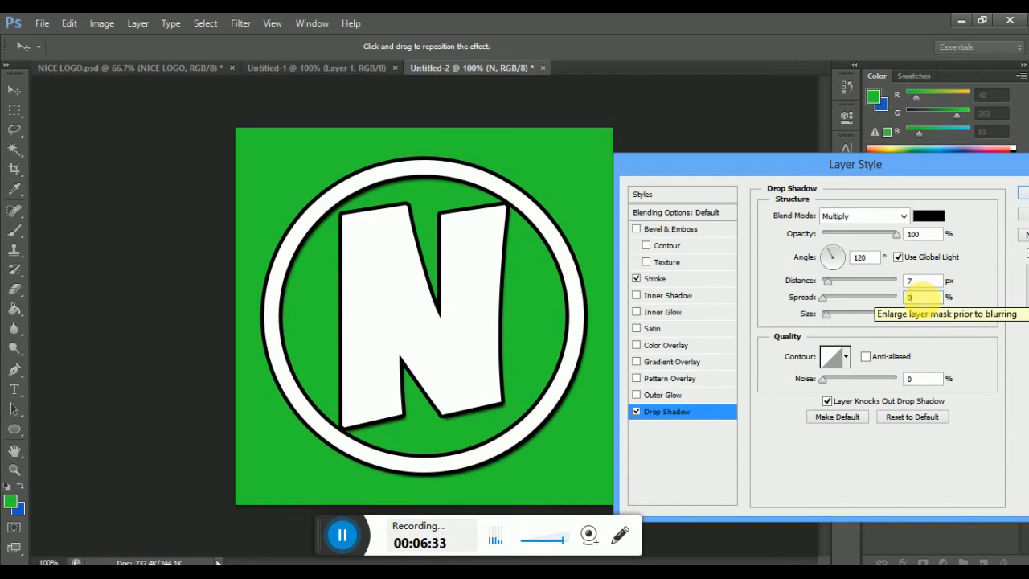
type("20")
left_click(920, 315)
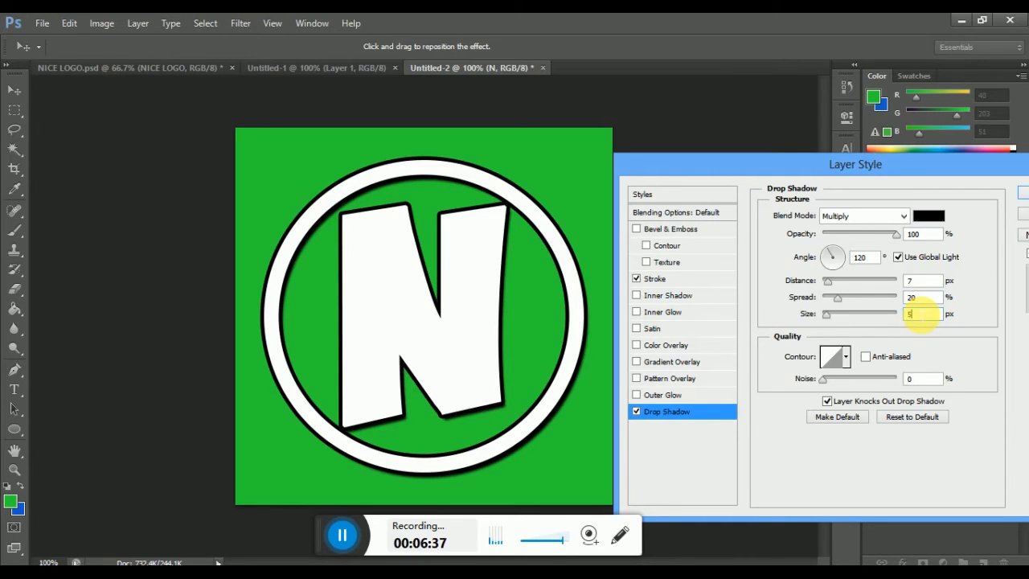
type("30")
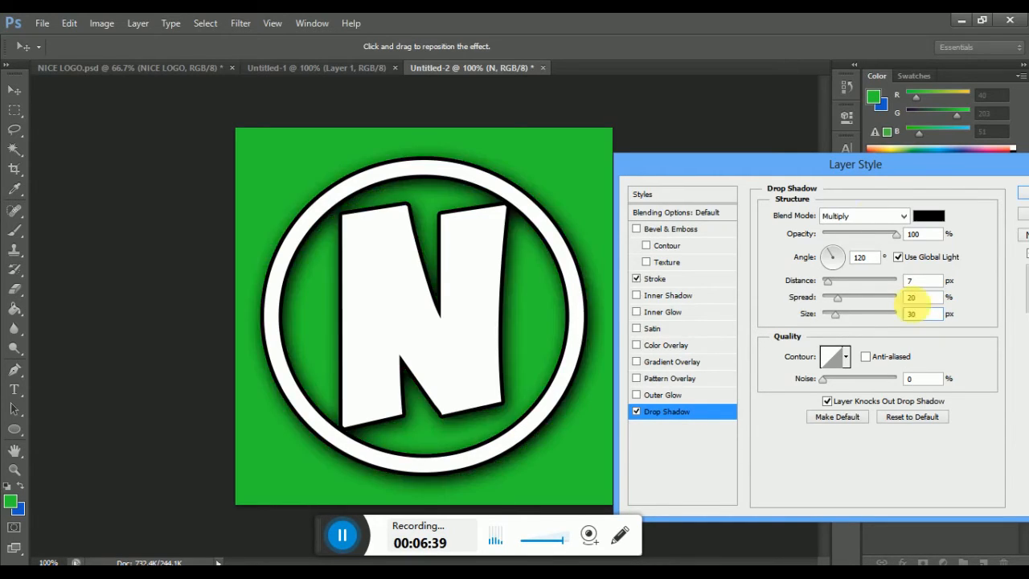
left_click(1023, 196)
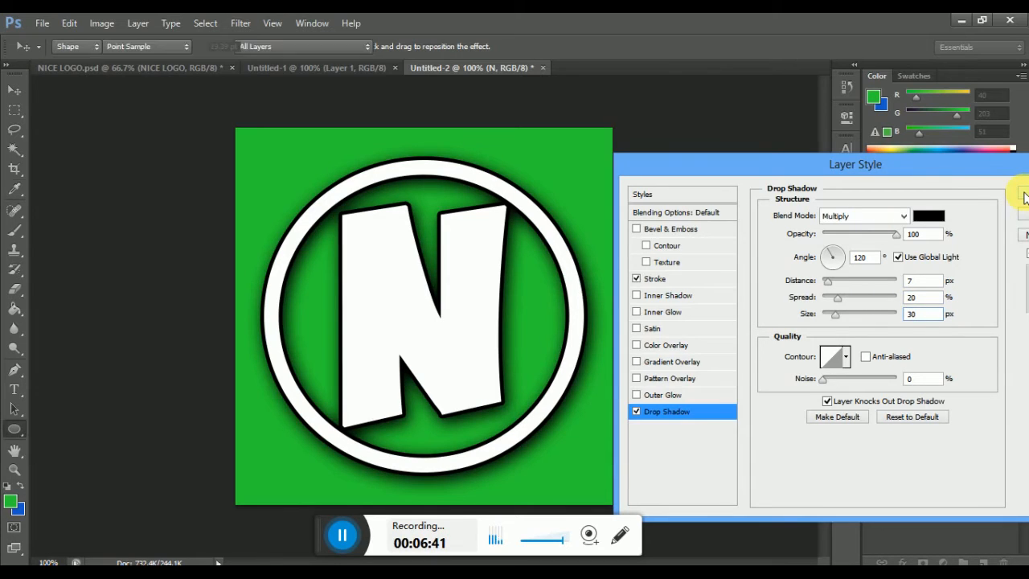